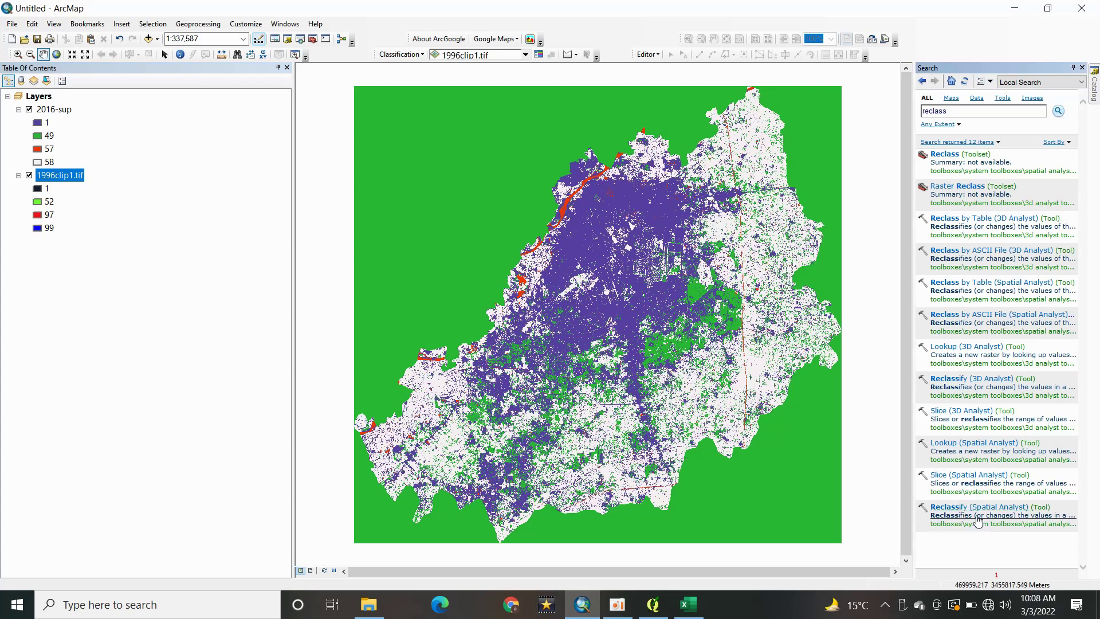
Reclassify the 1996clip1.tif raster with the Spatial Analyst tool, assigning 1, 52, 97 and 99 the new values 1, 2, 3 and 4.
left_click(968, 514)
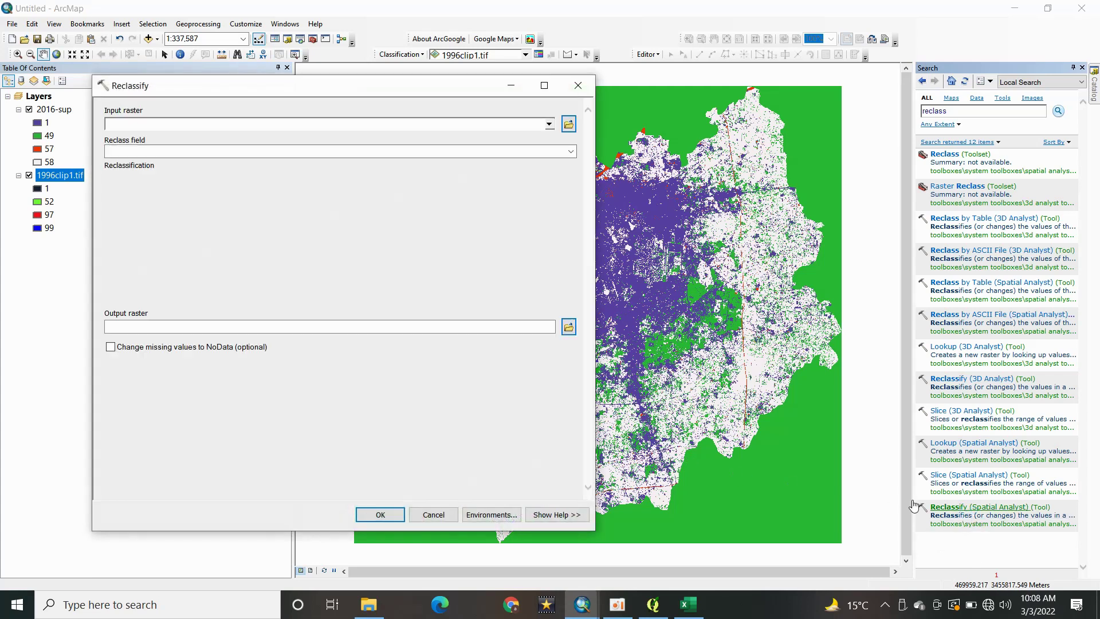
left_click_drag(59, 177, 182, 124)
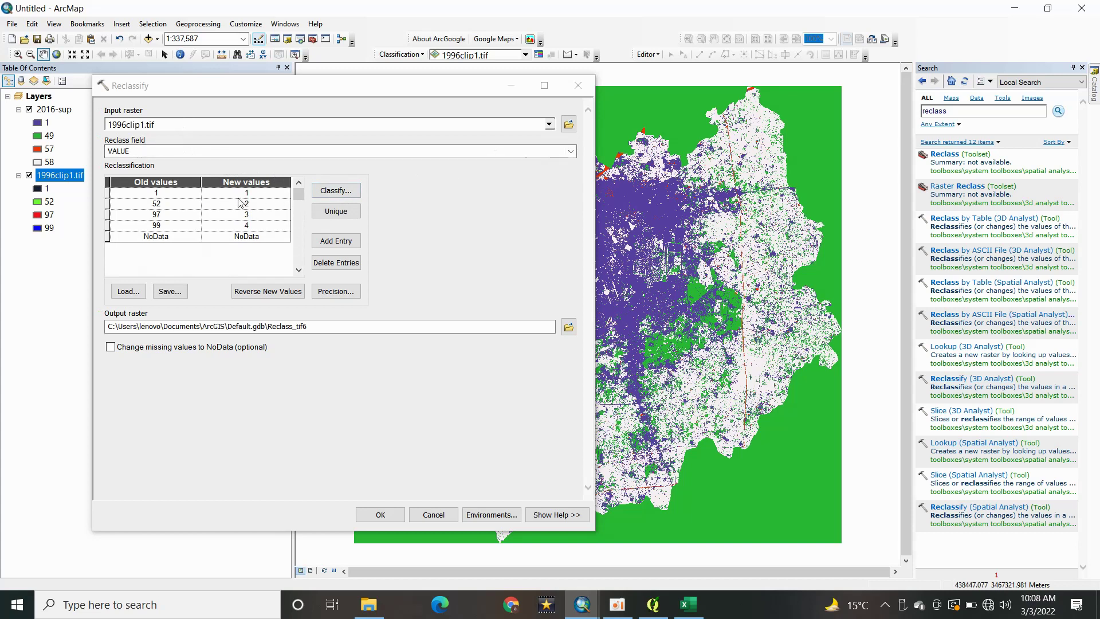
left_click(257, 197)
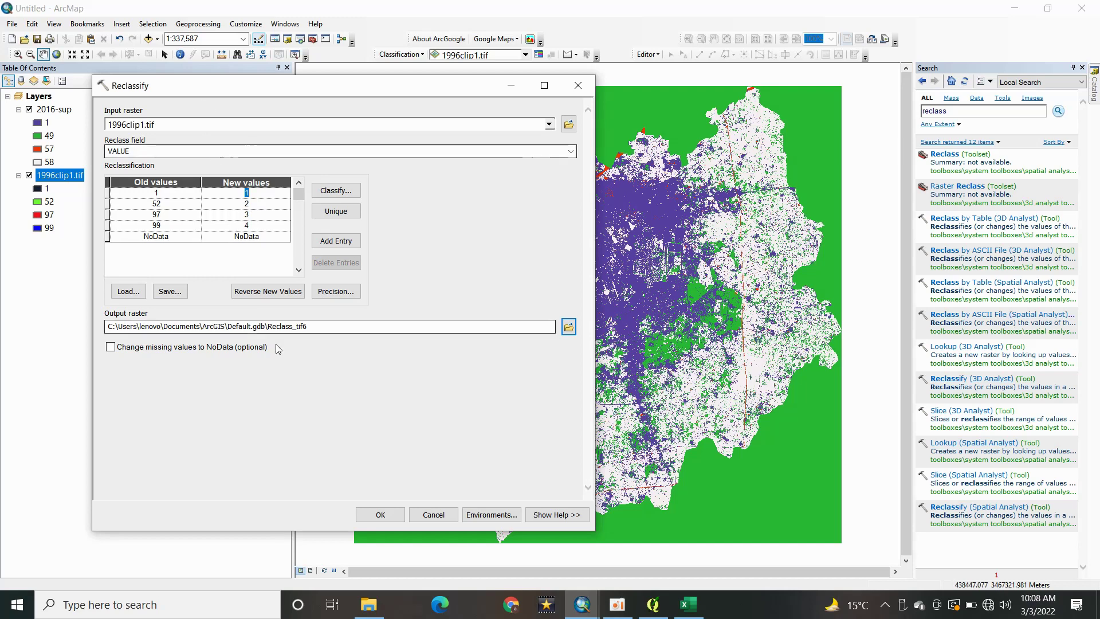
left_click(383, 514)
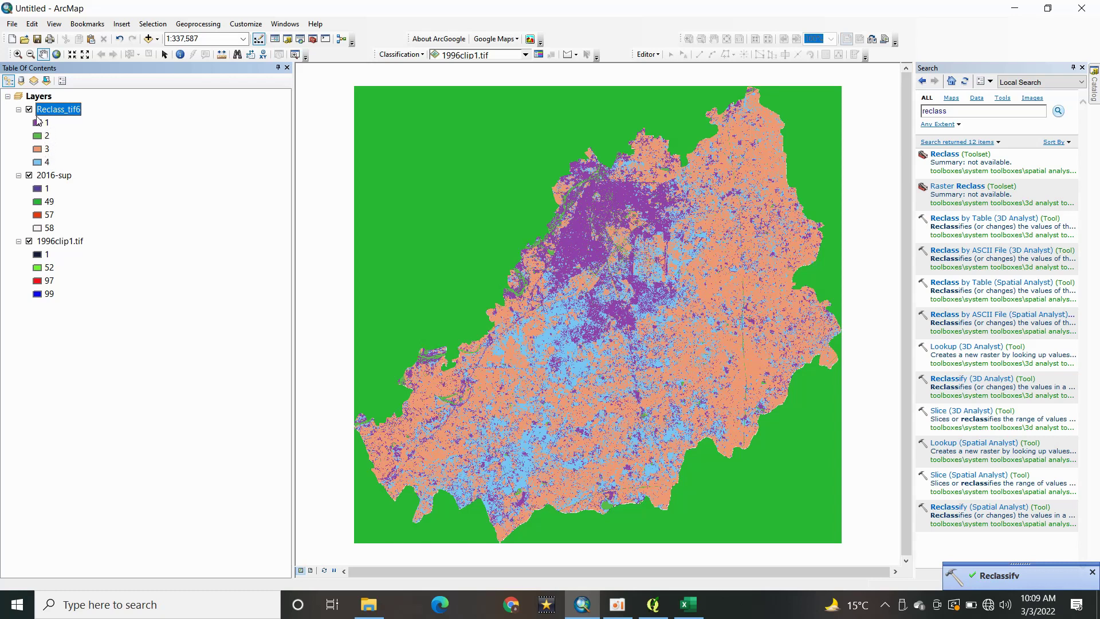
Symbolize the Reclass_tif6 layer with red for class 1 and blue for class 2.
left_click(36, 123)
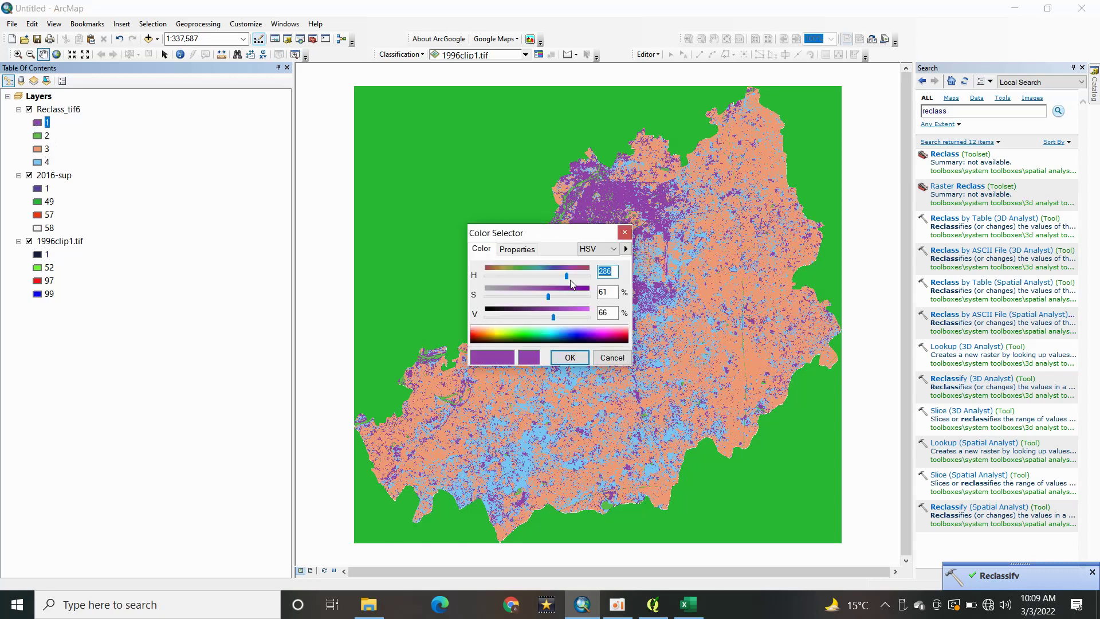
left_click(625, 232)
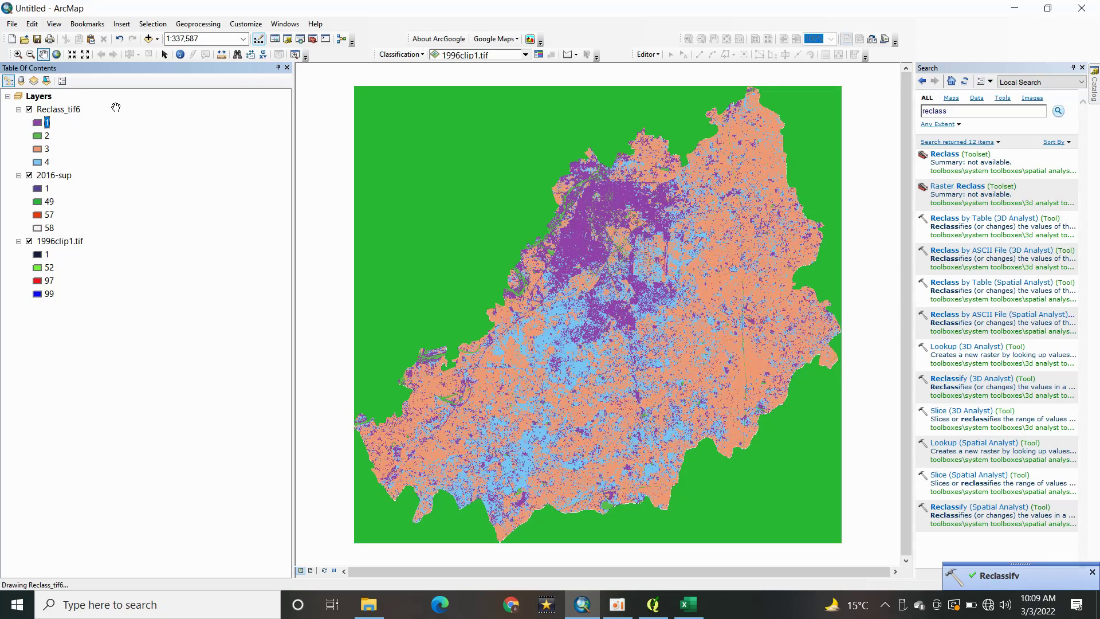
left_click(70, 112)
right_click(70, 114)
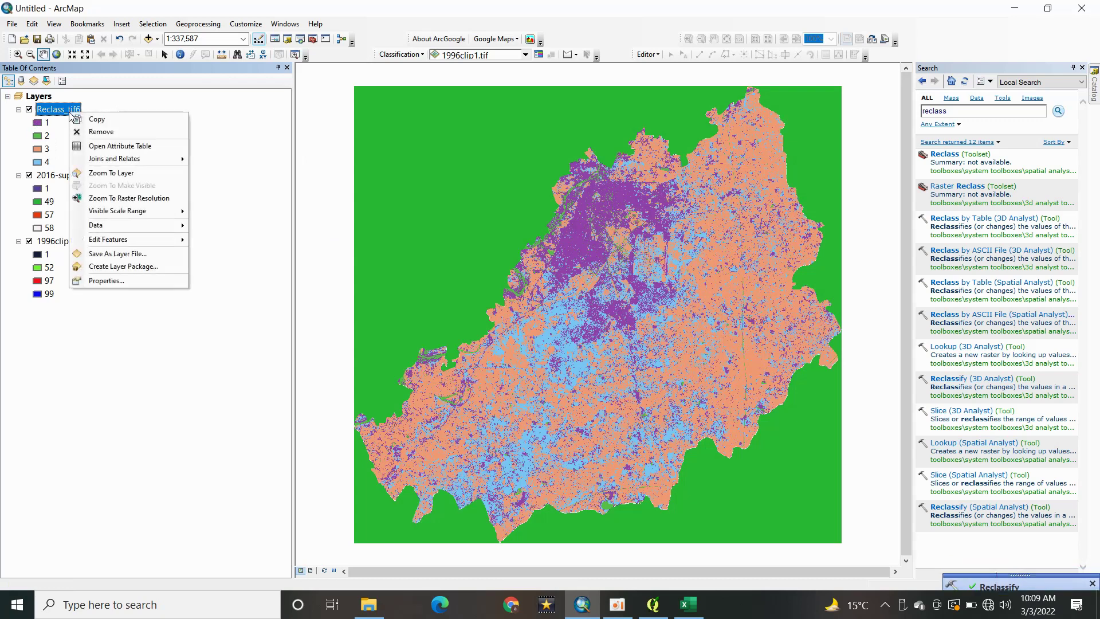
left_click(123, 282)
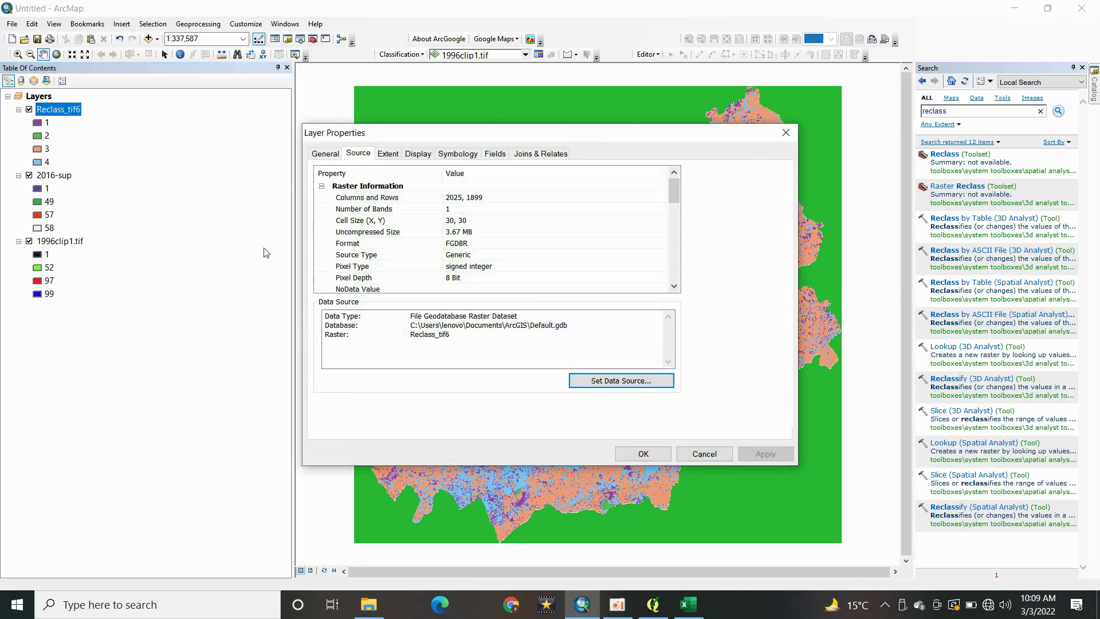
left_click(333, 157)
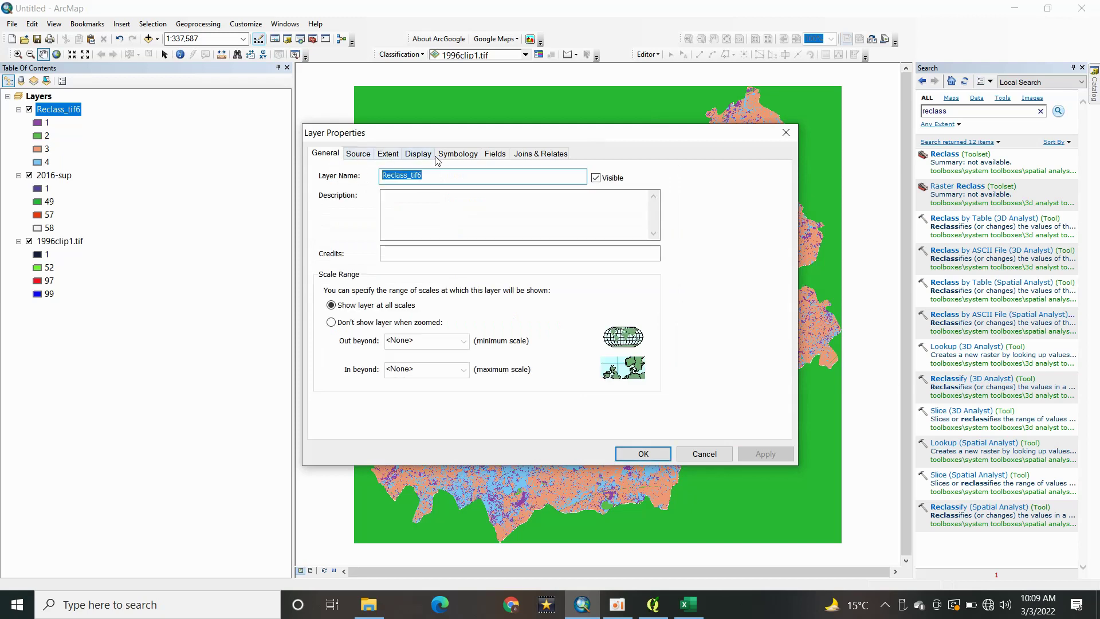
left_click(466, 157)
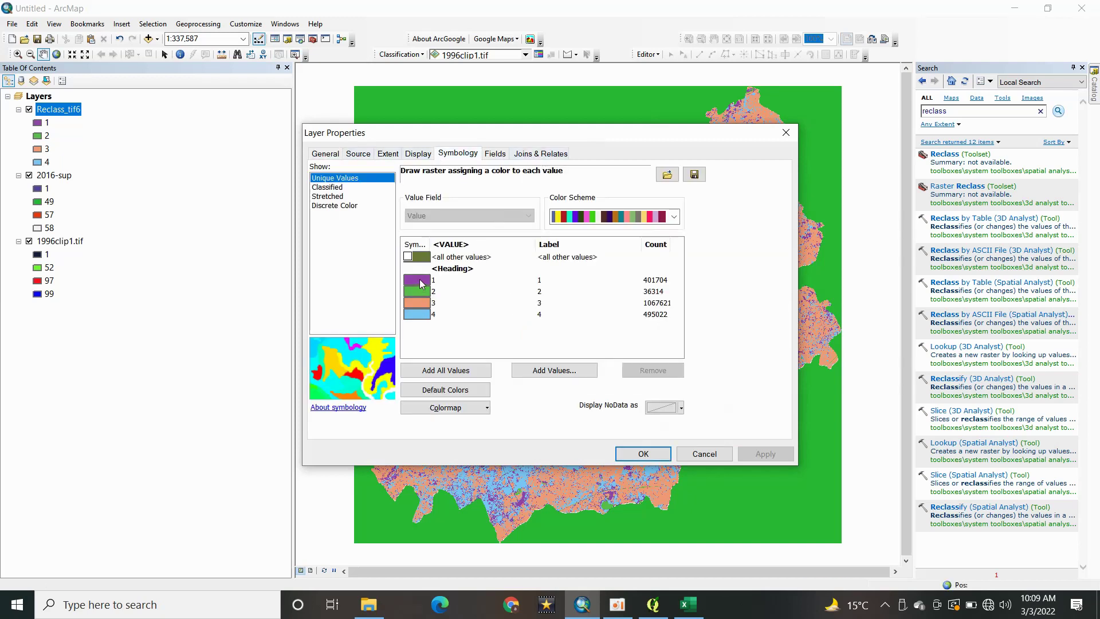
left_click(421, 283)
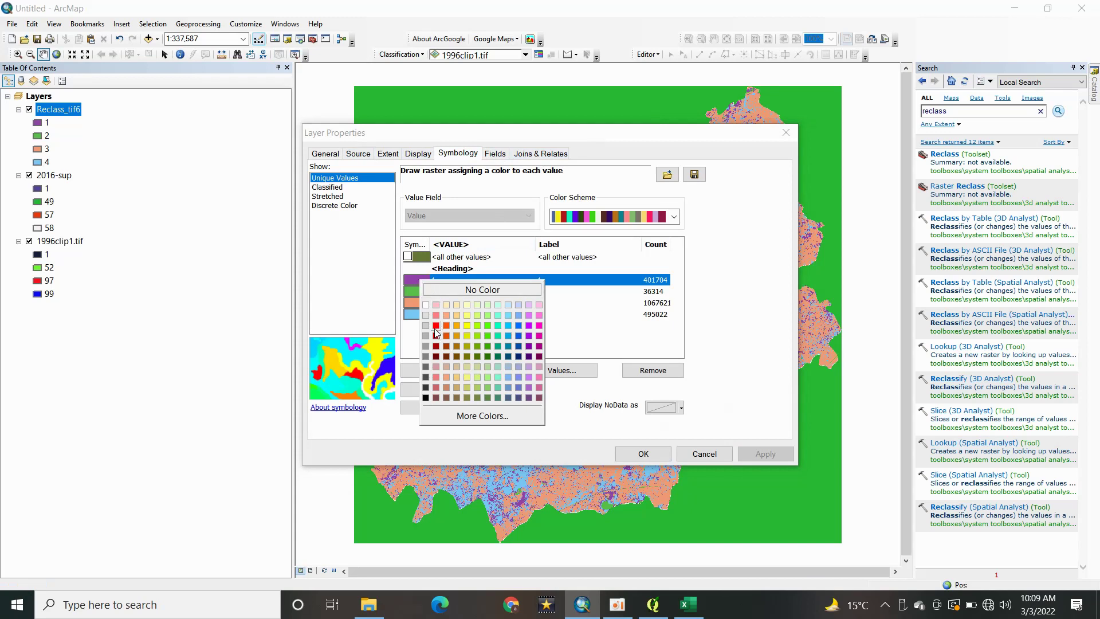
left_click(436, 325)
left_click(421, 294)
left_click(421, 295)
left_click(518, 344)
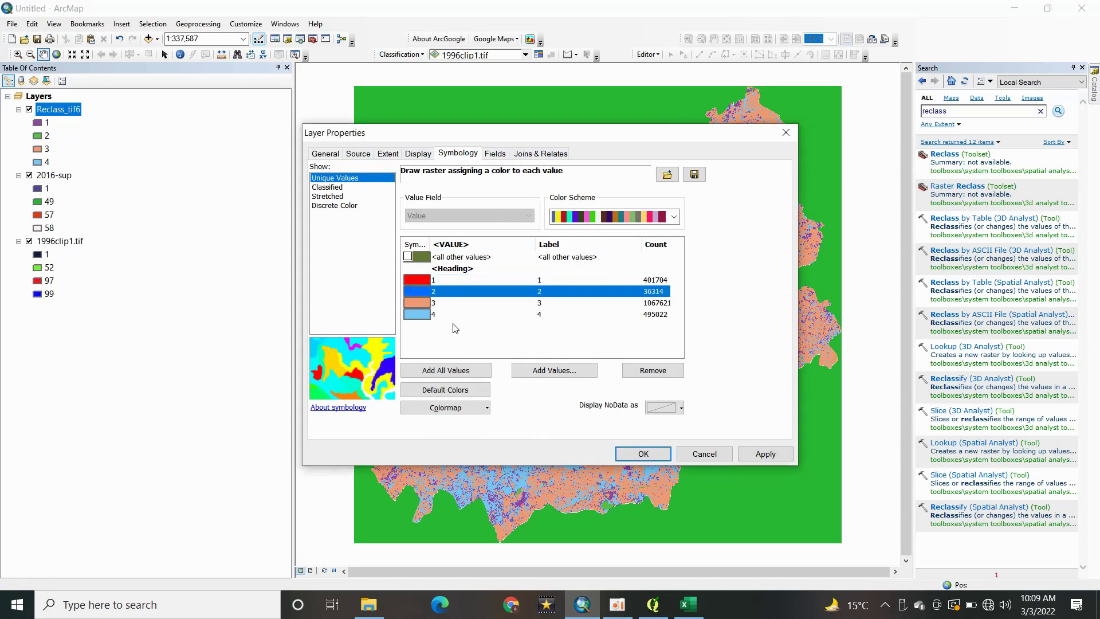
Set class 3 of Reclass_tif6 to bright green and class 4 to pale yellow, and apply the symbology.
left_click(421, 304)
left_click(420, 304)
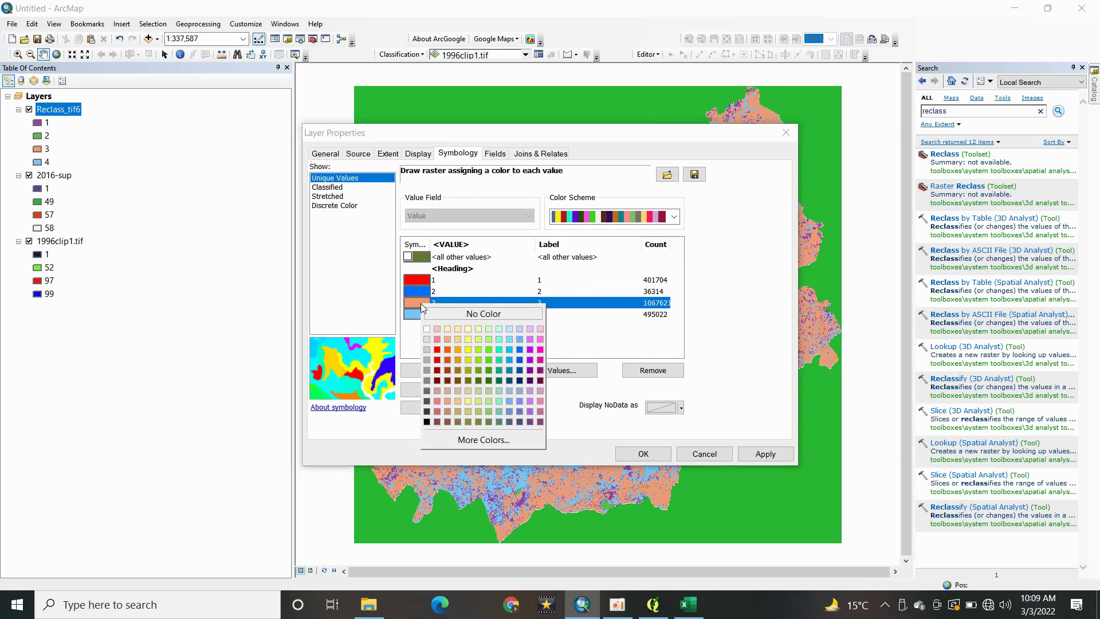
left_click(490, 358)
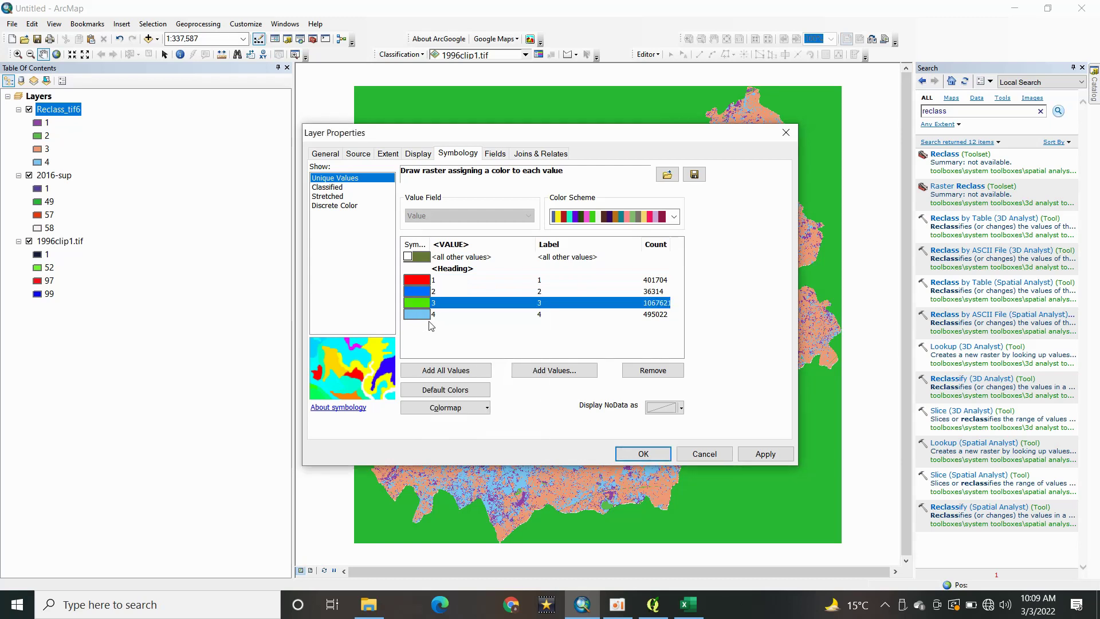
left_click(421, 318)
left_click(421, 318)
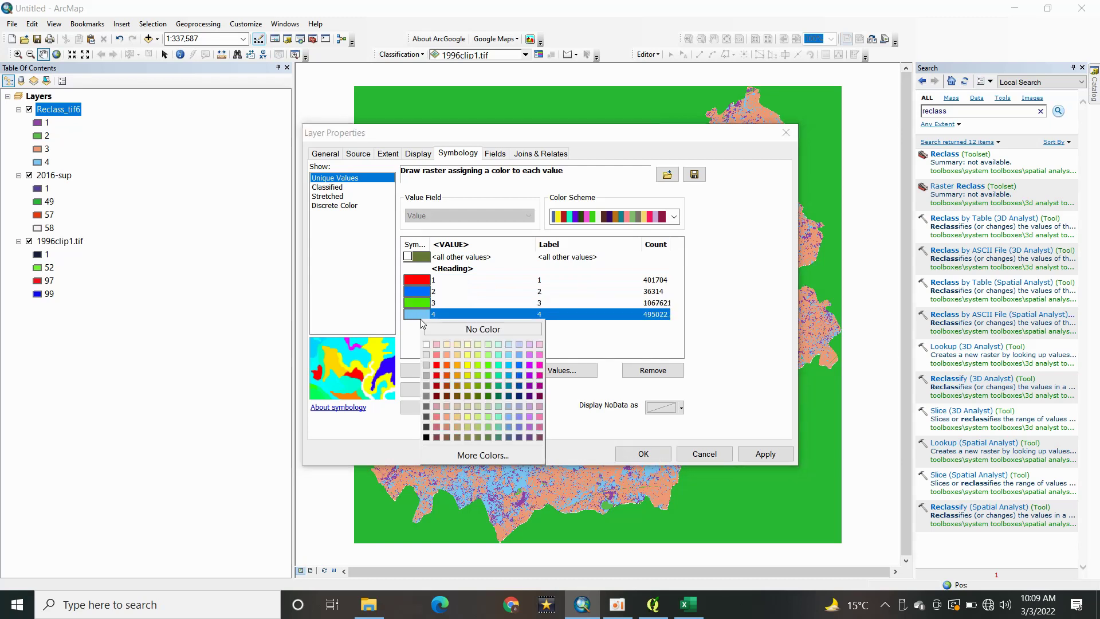
left_click(468, 344)
left_click(765, 454)
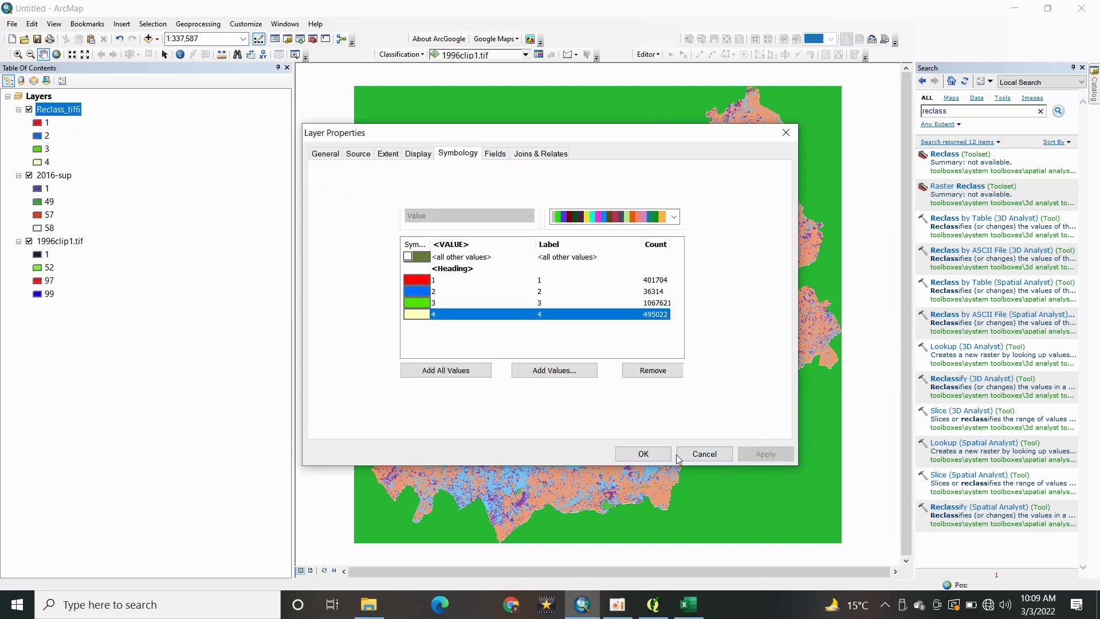
left_click(643, 454)
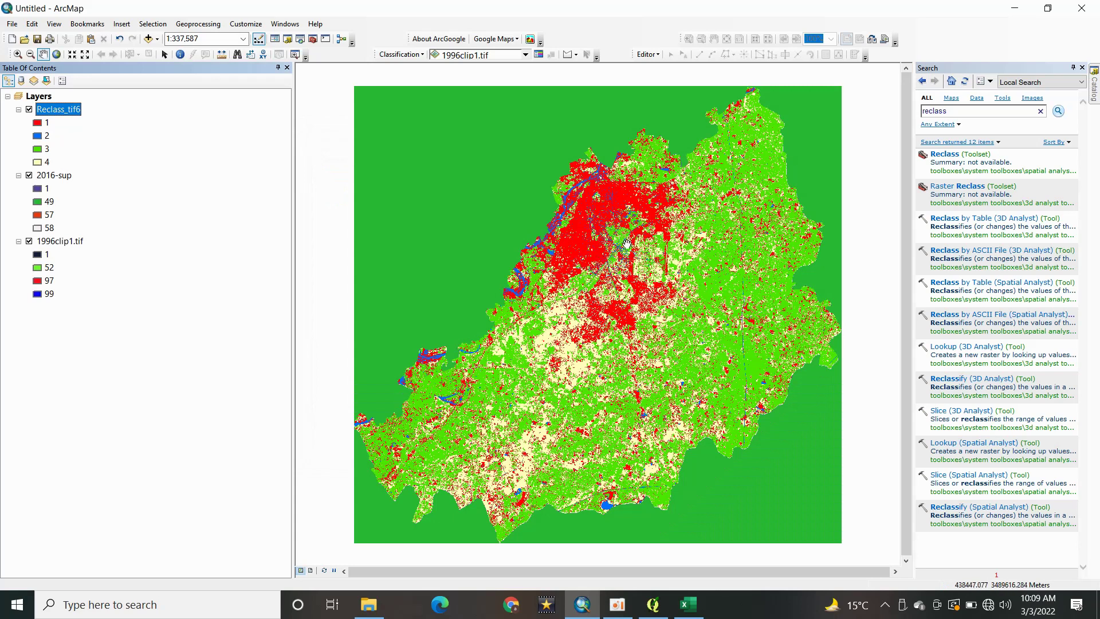
Hide the Reclass_tif6 layer and reclassify the 2016-sup raster, keeping 1 and changing 49 to 4, 57 to 2 and 58 to 3.
left_click(59, 179, "ctrl")
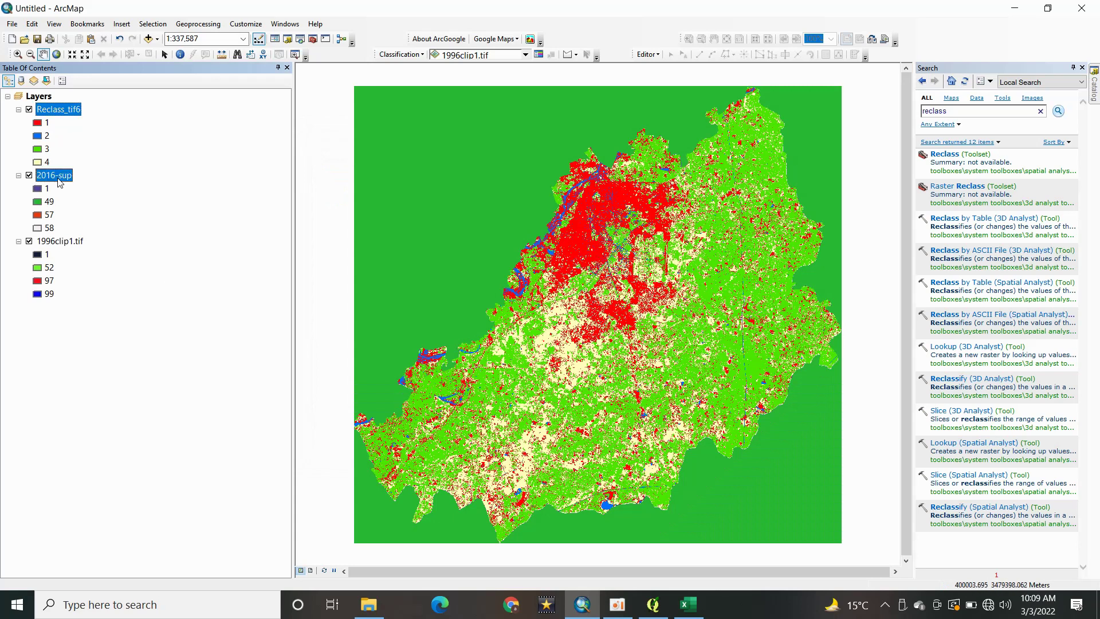
left_click(998, 508)
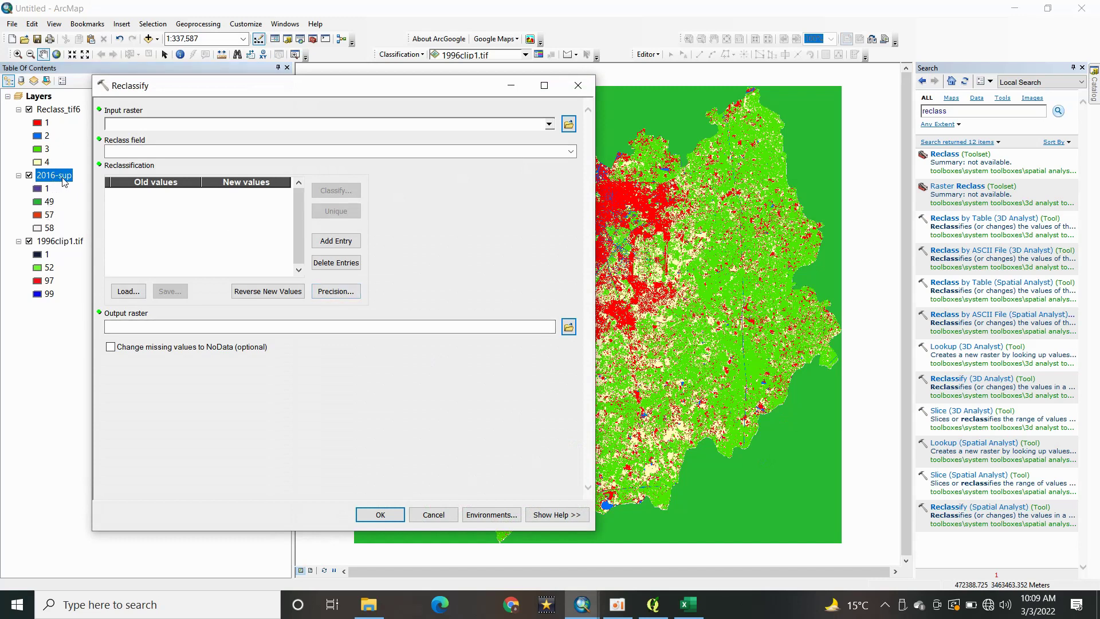
left_click_drag(64, 182, 165, 129)
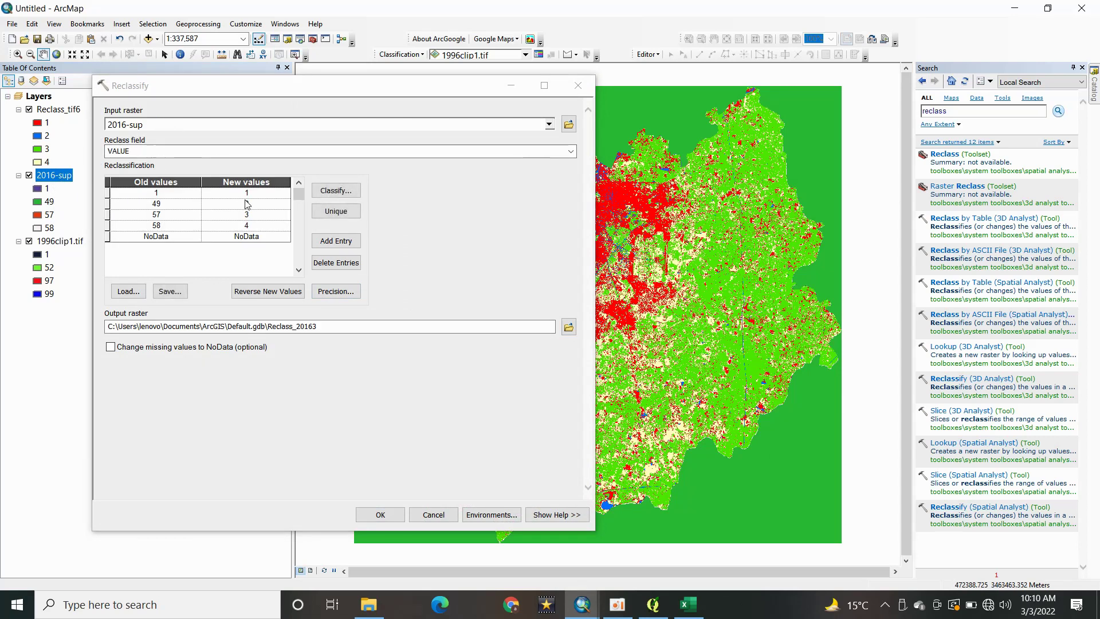
left_click(29, 109)
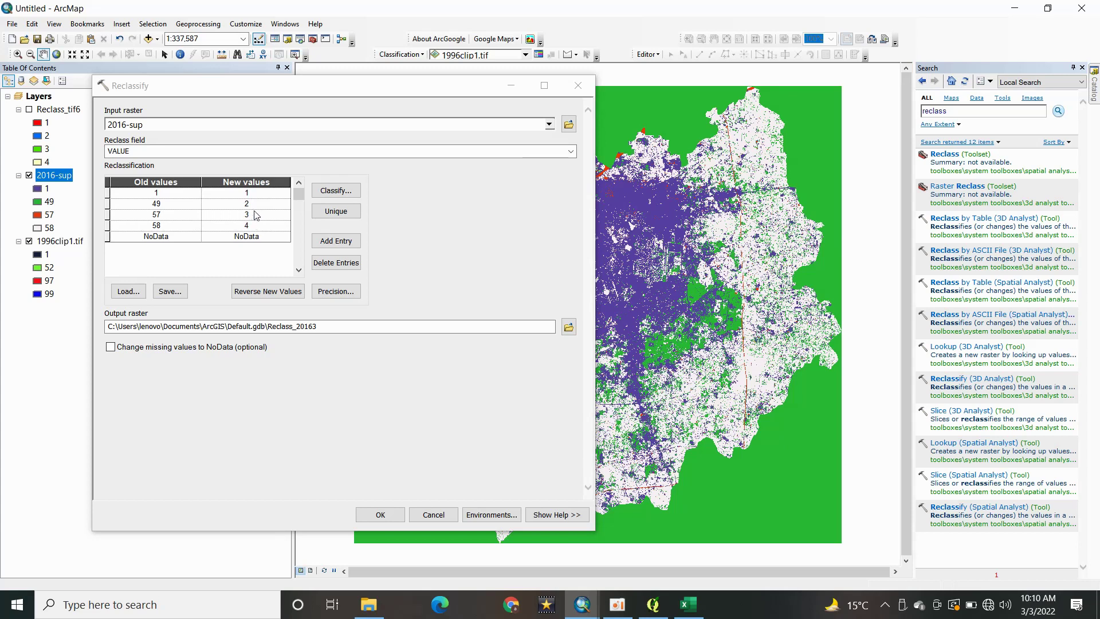
left_click(255, 208)
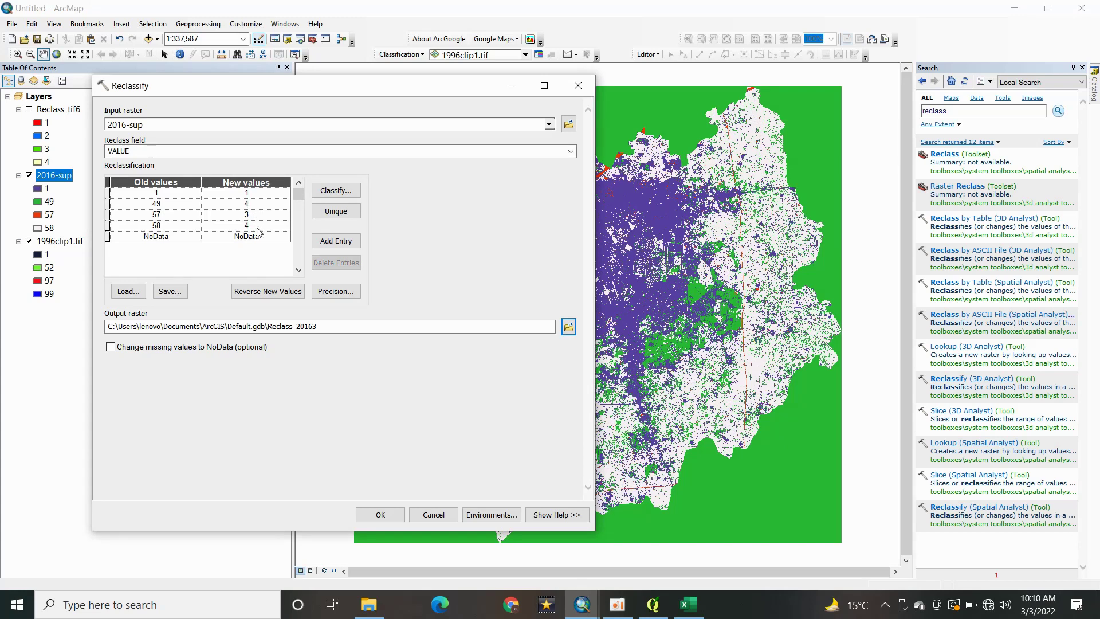
left_click(255, 216)
left_click(381, 515)
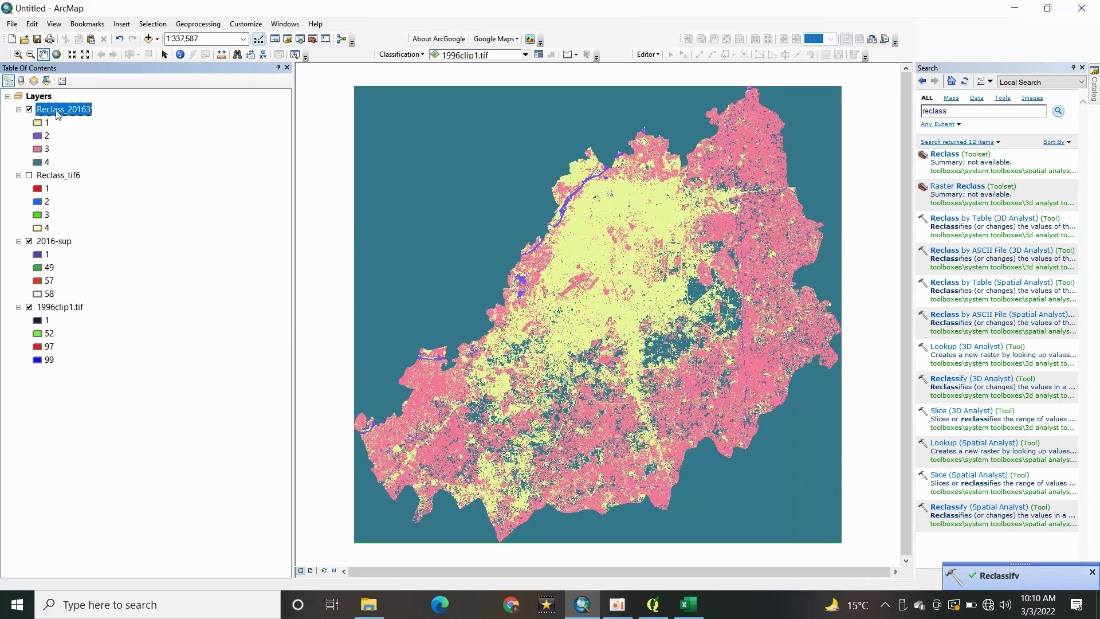
Rename the Reclass_tif6 layer as 1996-reclass.
left_click(68, 179)
left_click(69, 179)
type("1996")
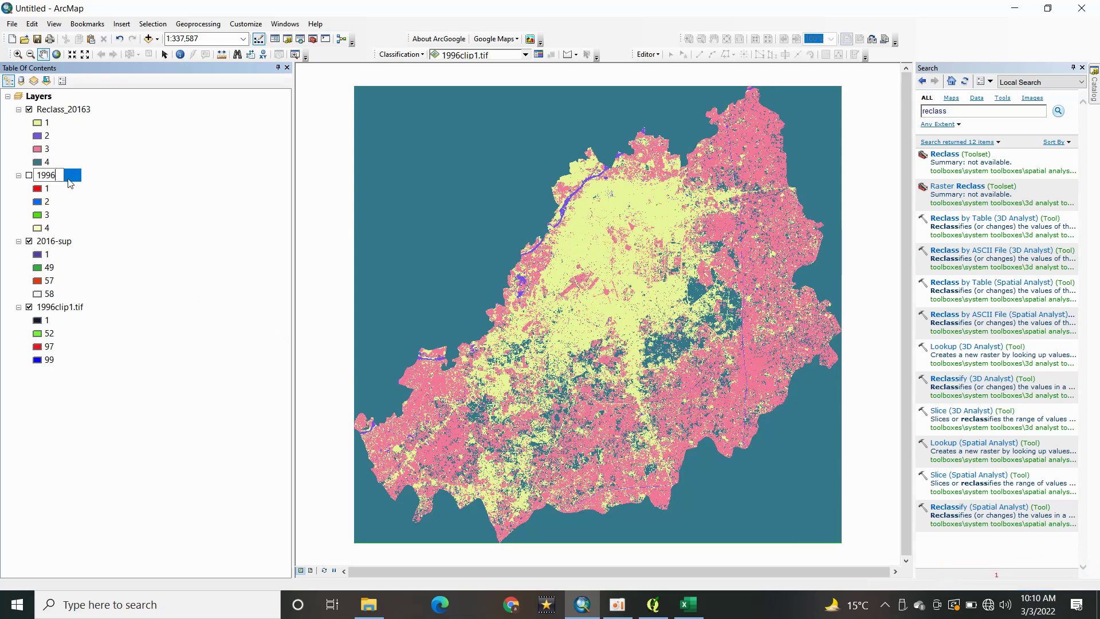
type("-reclass")
key("Return")
Rename the Reclass_20163 layer as Reclass_2016.
left_click(61, 110)
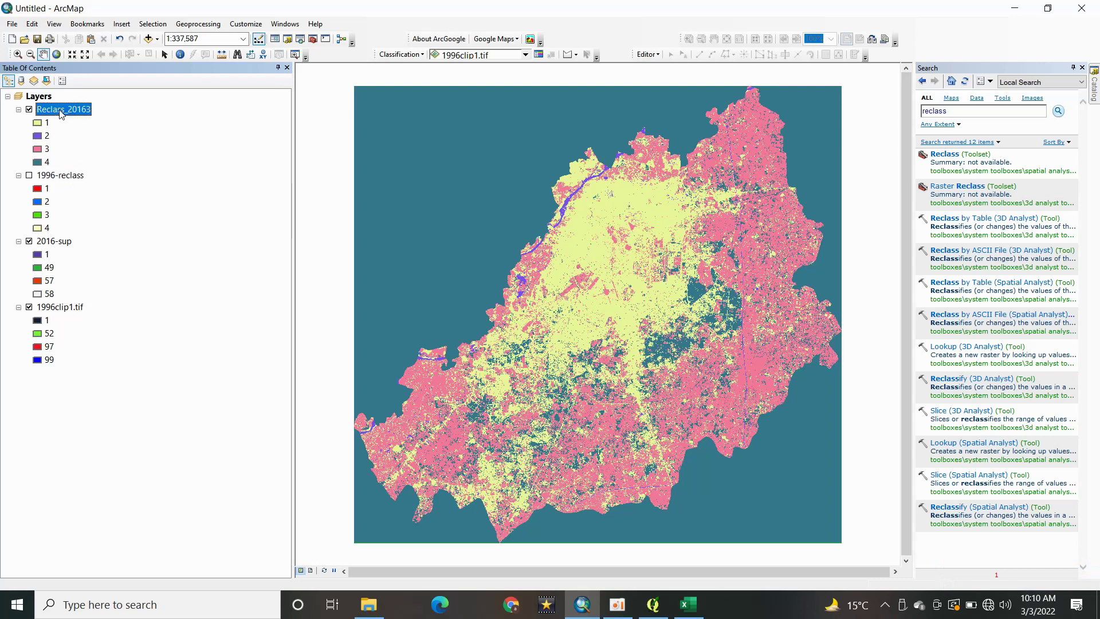
left_click(95, 109)
left_click(95, 109)
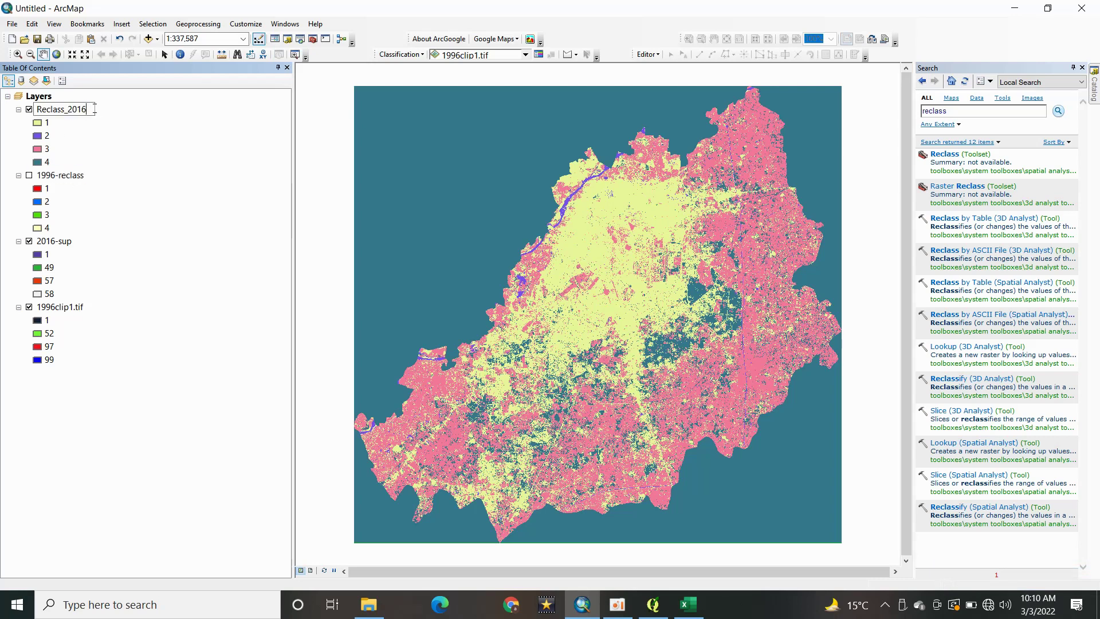
key("Return")
Symbolize the Reclass_2016 layer with red for class 1 and blue for class 2.
right_click(66, 115)
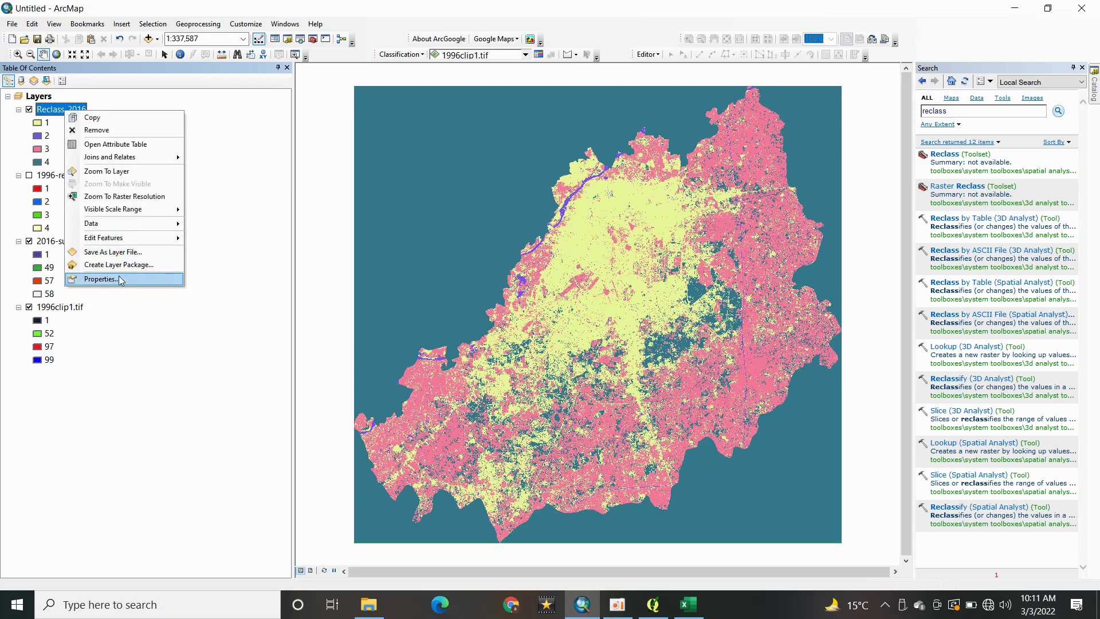
left_click(101, 279)
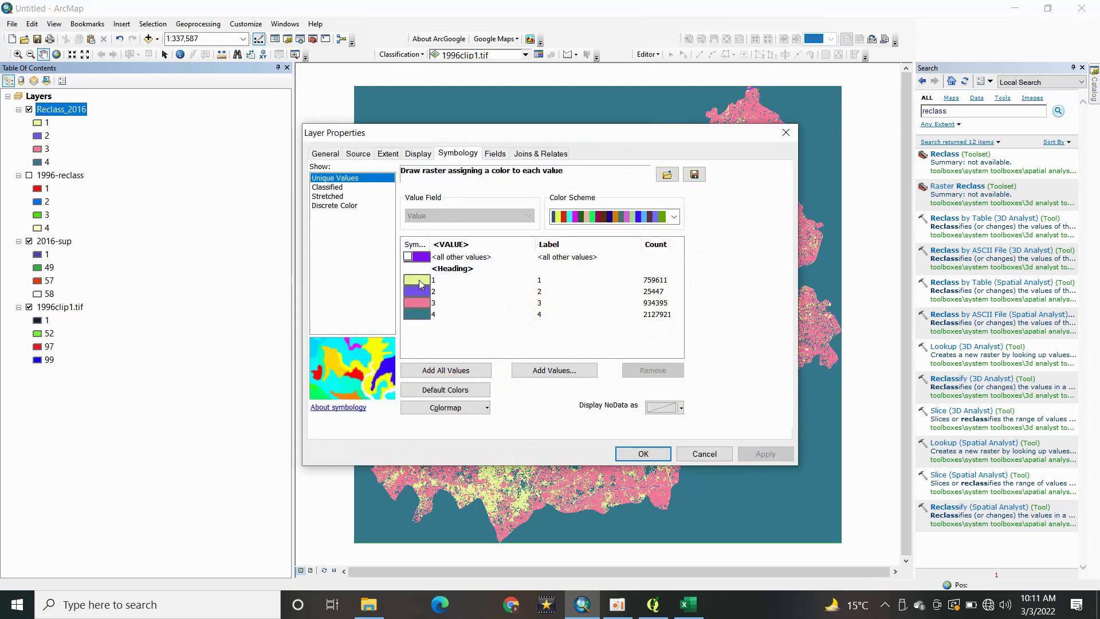
left_click(421, 284)
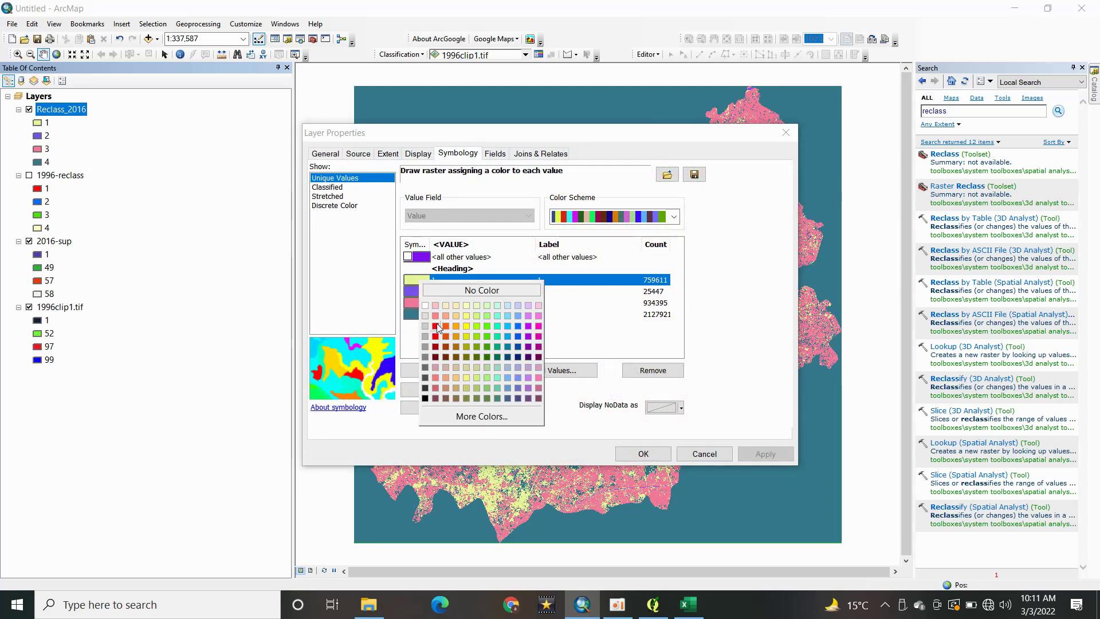
left_click(437, 326)
left_click(417, 292)
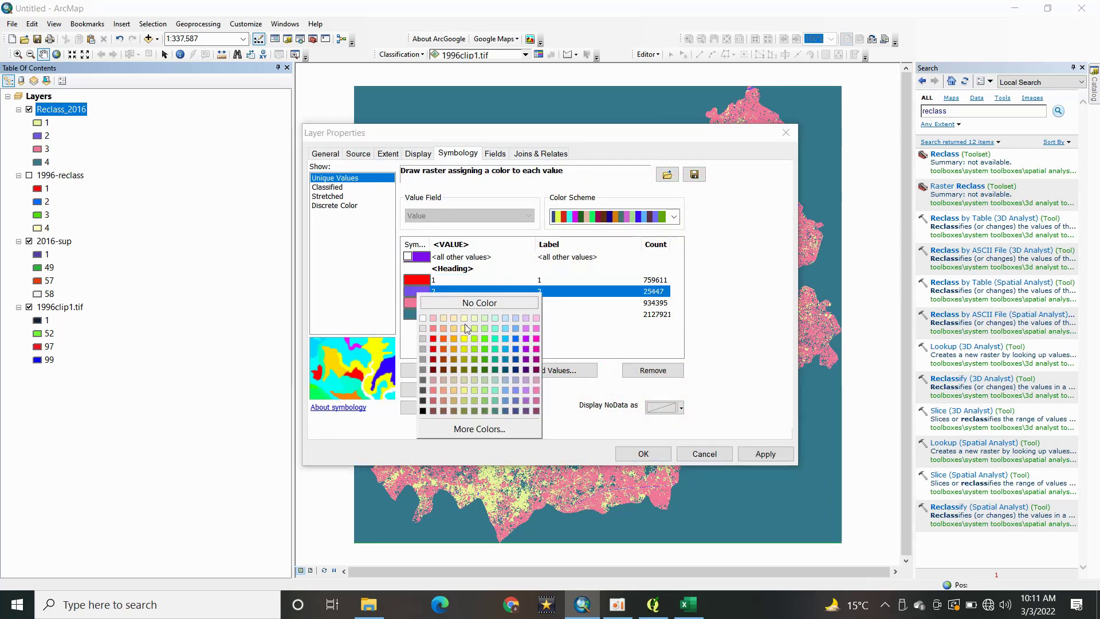
left_click(516, 339)
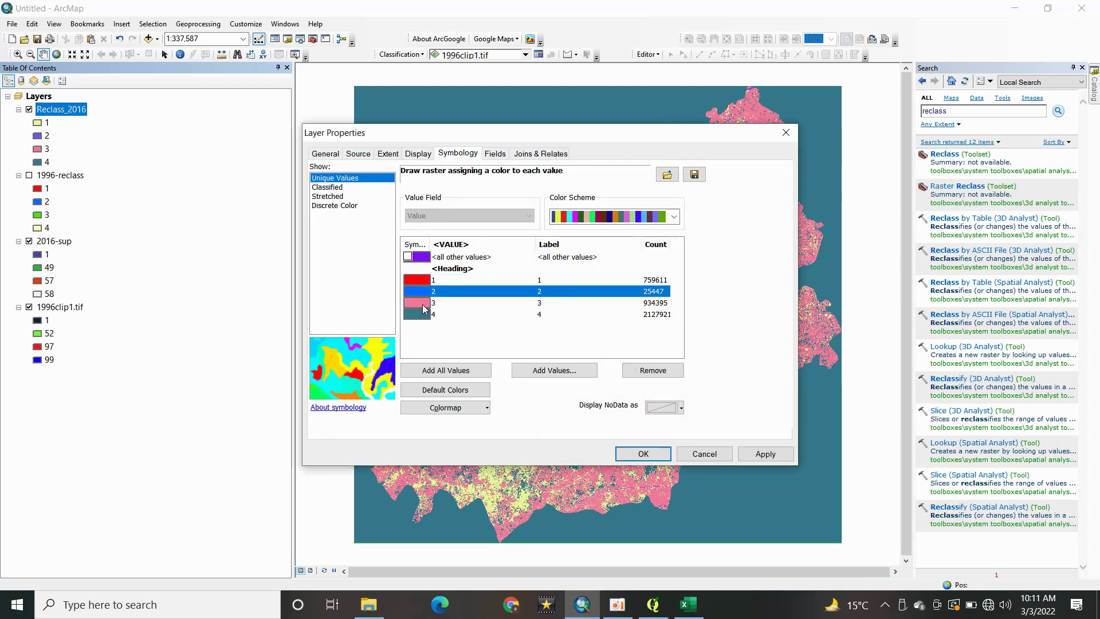
Set class 3 of Reclass_2016 to yellow-green and class 4 to pale yellow, and apply the symbology.
left_click(422, 304)
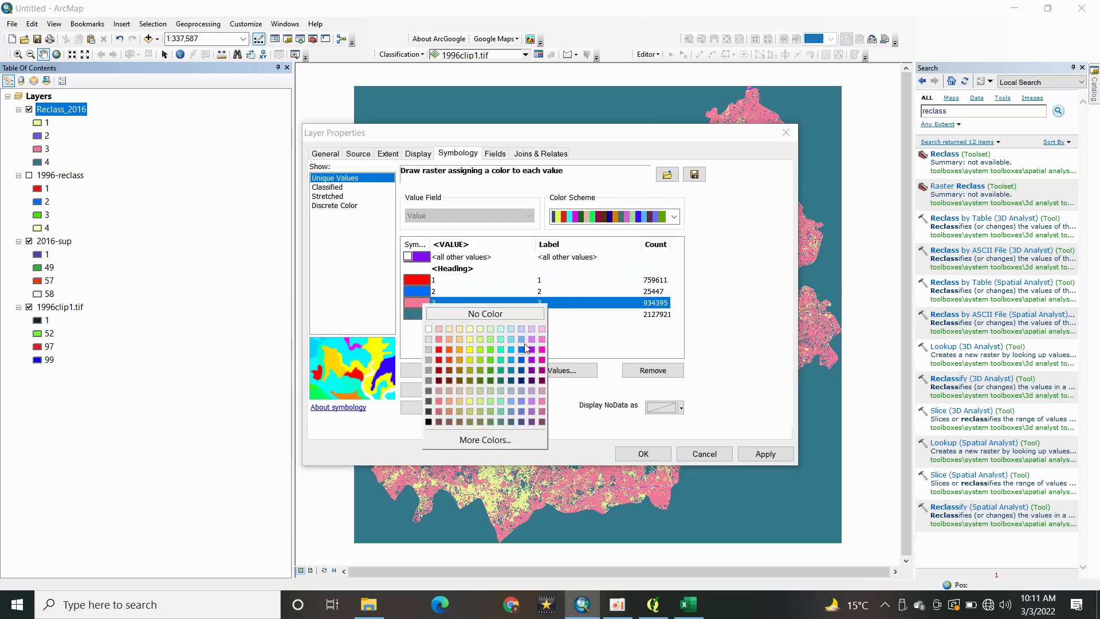
left_click(479, 352)
left_click(422, 319)
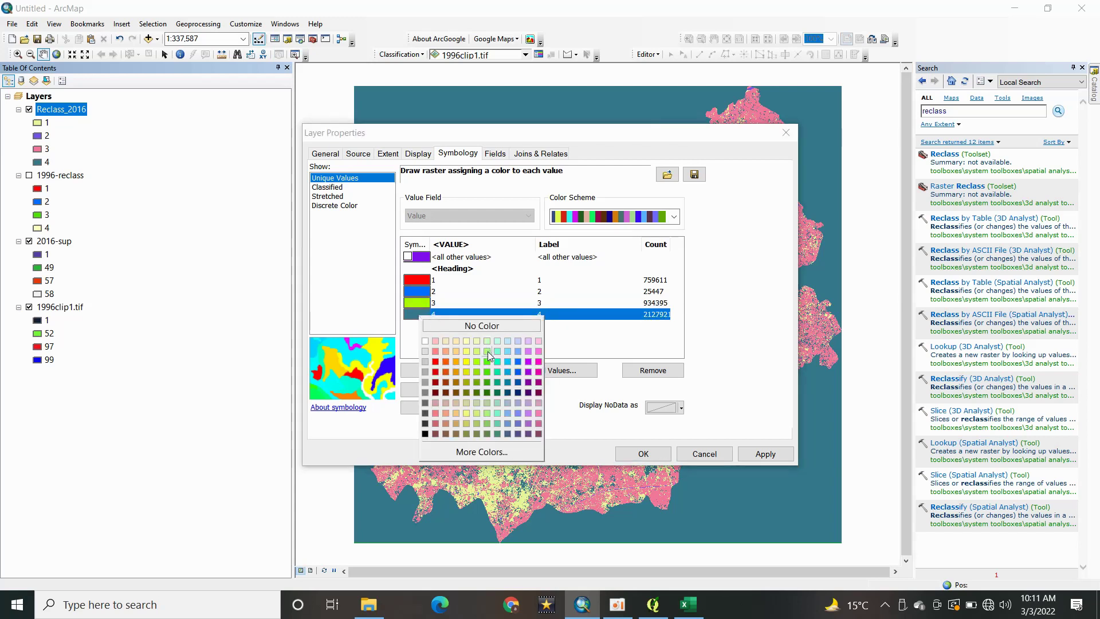
left_click(466, 345)
left_click(765, 454)
left_click(645, 454)
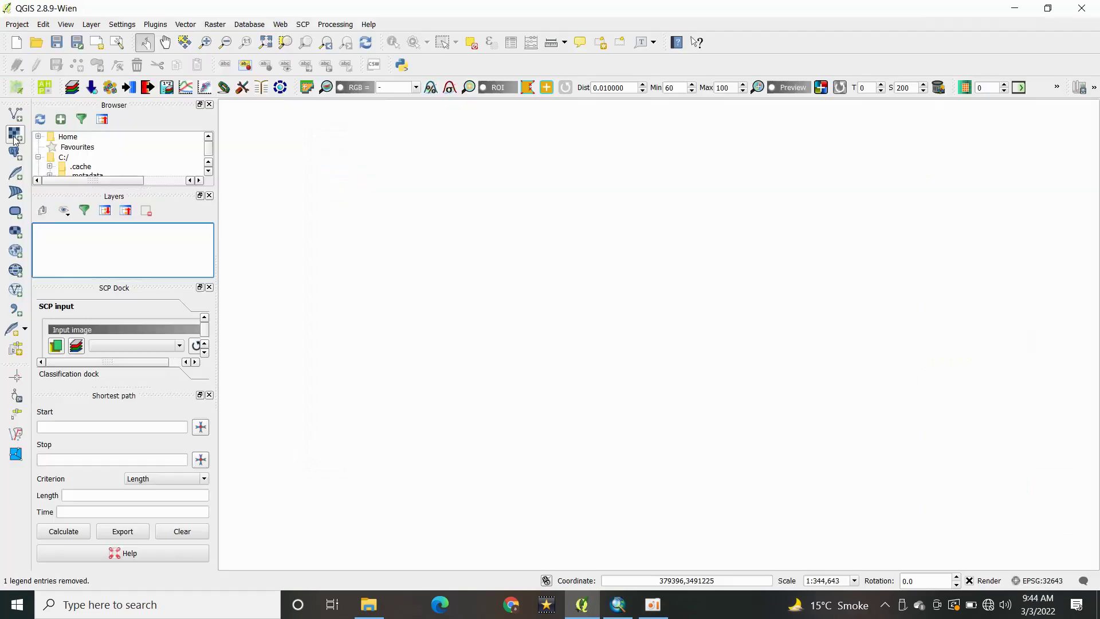
Switch to adding rasters and load Reclass_1996.tif, the ERDAS IMAGINE type file, from the lulc folder on drive D.
left_click(14, 136)
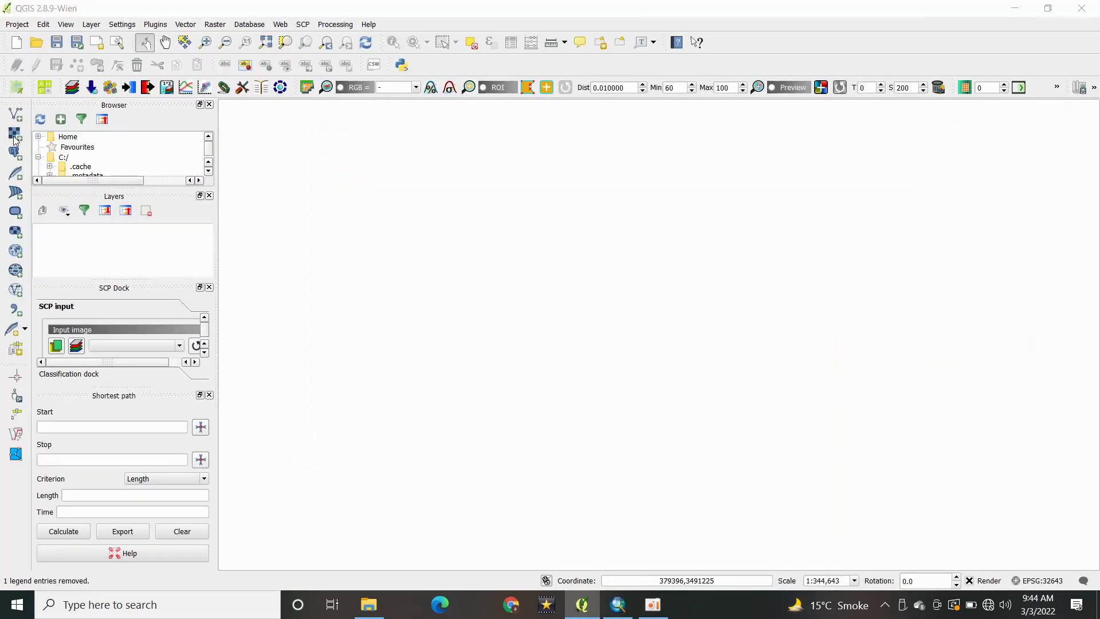
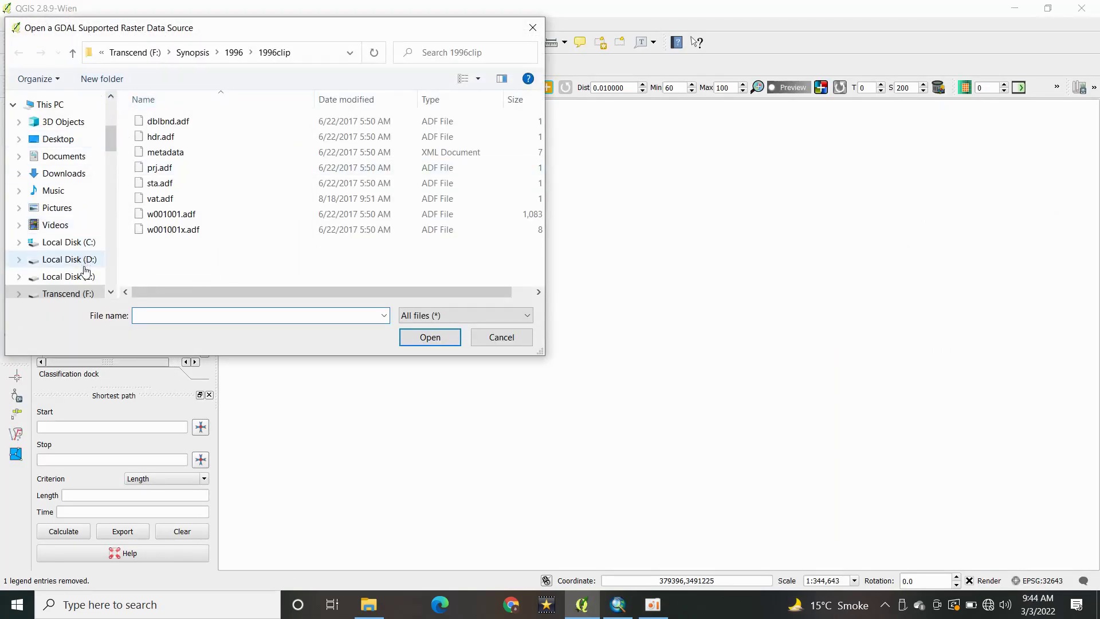
left_click(80, 260)
left_click_drag(539, 118, 542, 153)
double_click(155, 157)
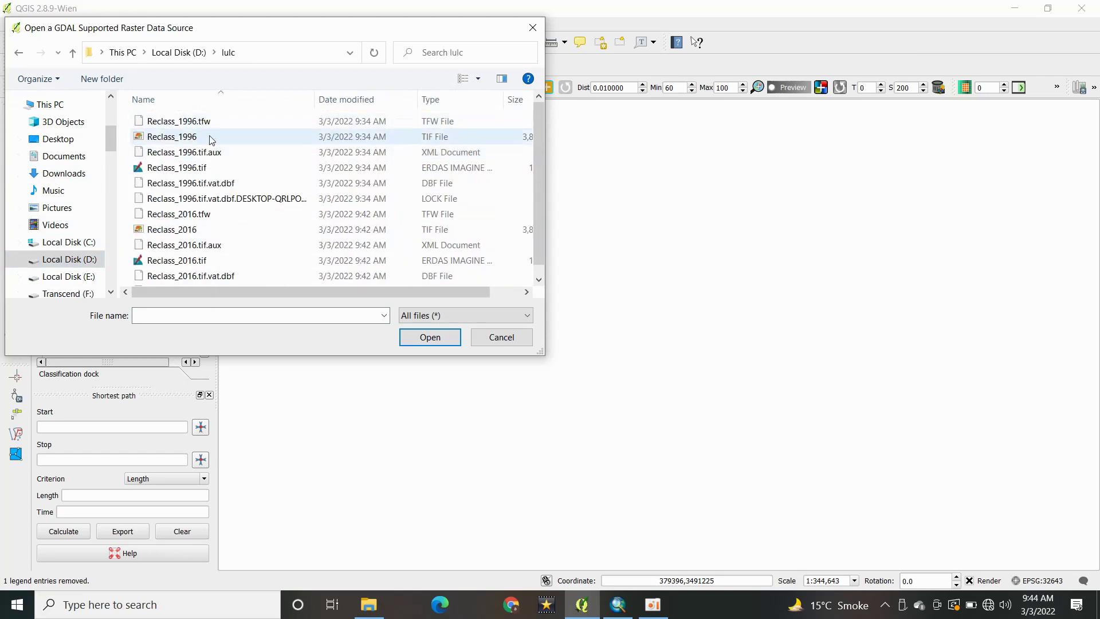
left_click(167, 140)
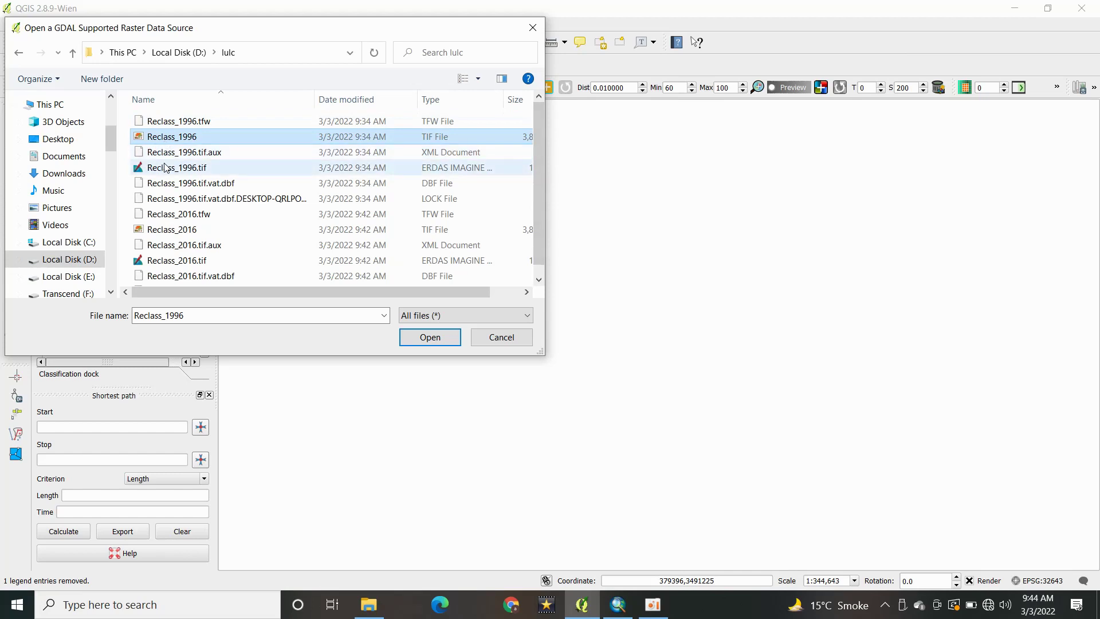
left_click(166, 168)
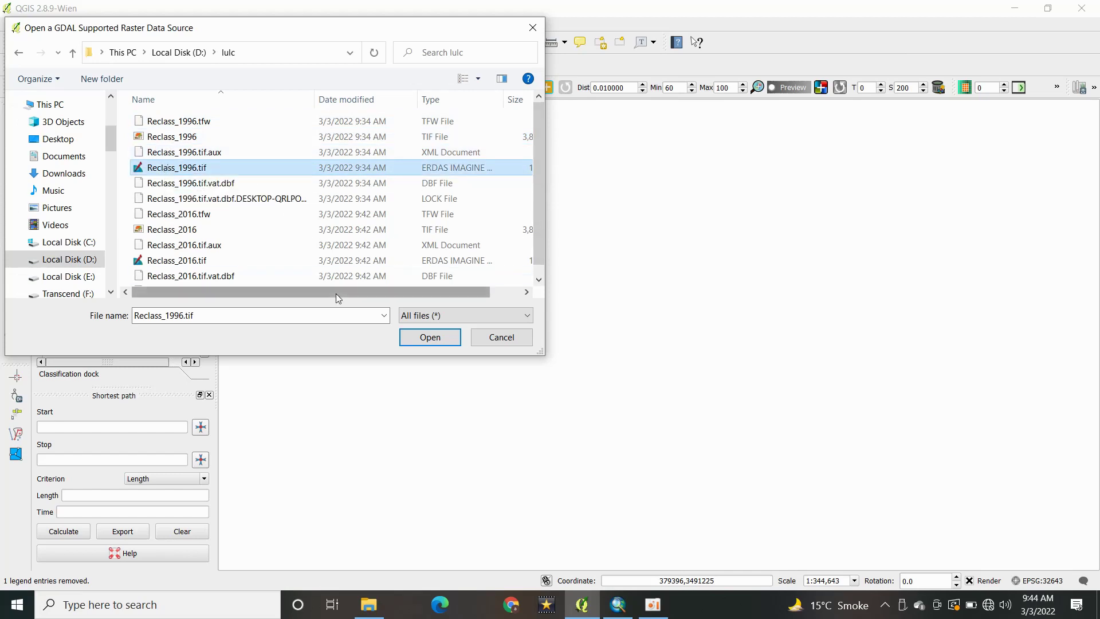
left_click(427, 337)
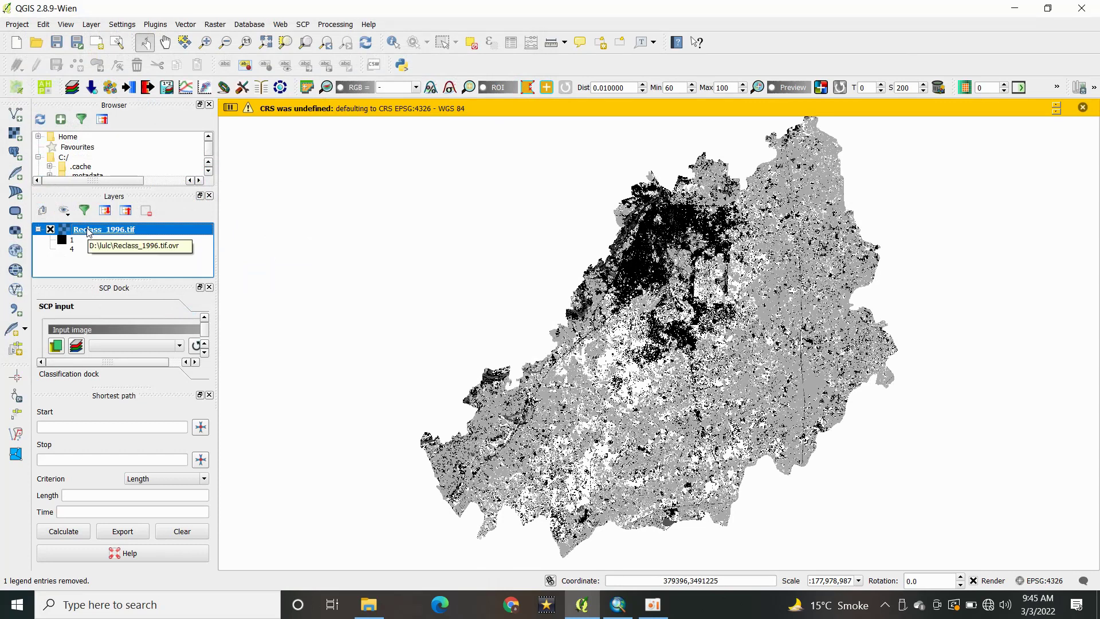
Add the Reclass_2016.tif raster, the ERDAS IMAGINE type file, from the same lulc folder.
left_click(16, 134)
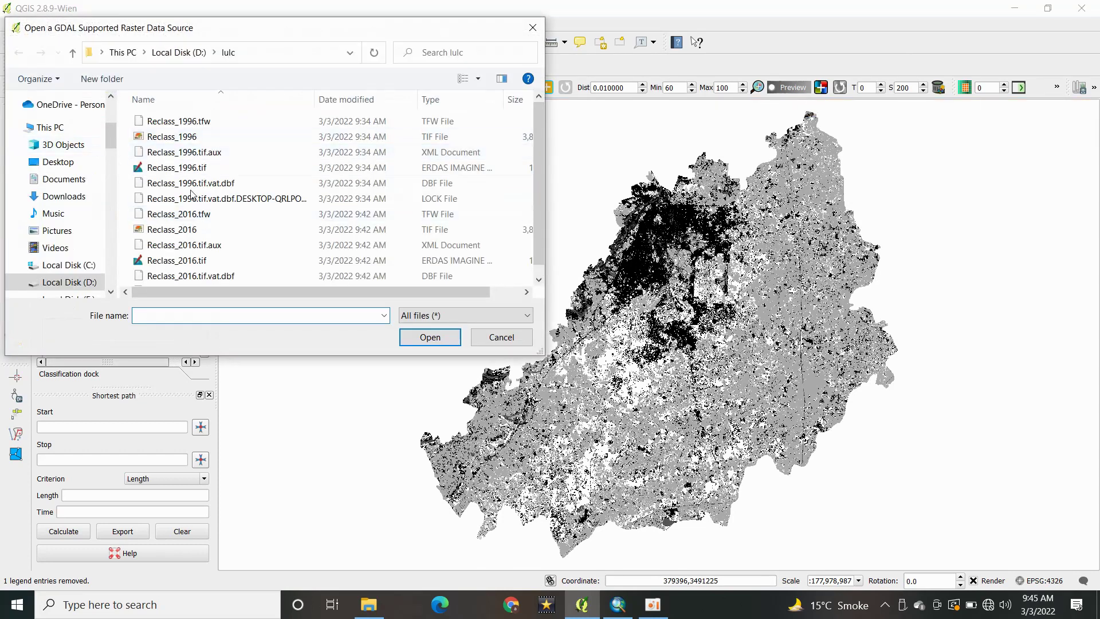
left_click(196, 263)
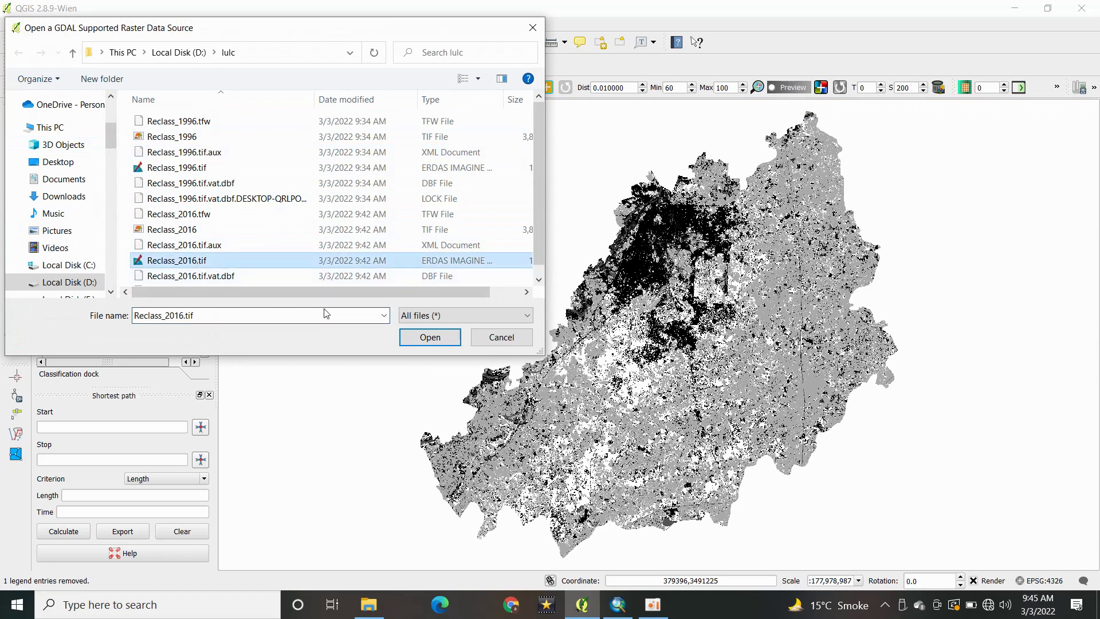
left_click(431, 339)
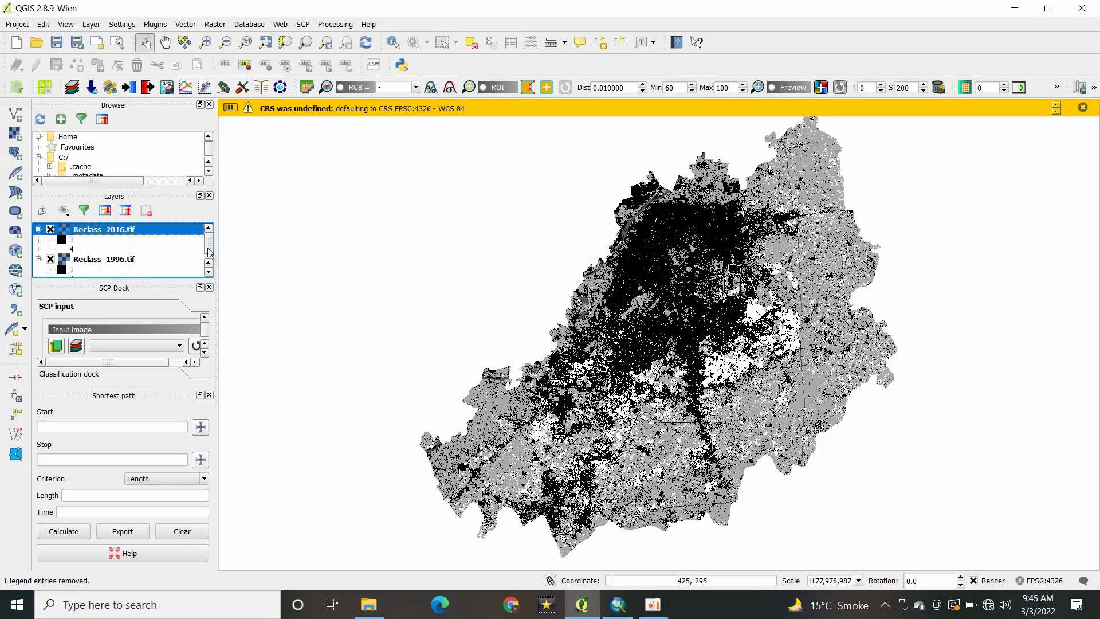
Style Reclass_1996.tif as singleband pseudocolor with the Viridis ramp, equal interval mode and 4 classes.
right_click(114, 249)
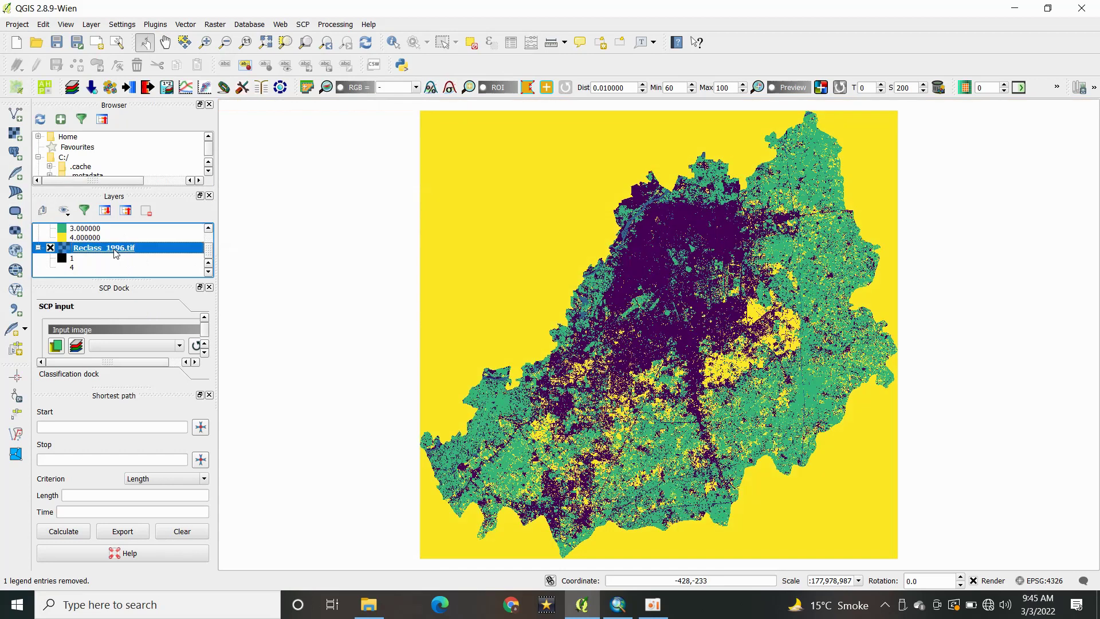
left_click(182, 441)
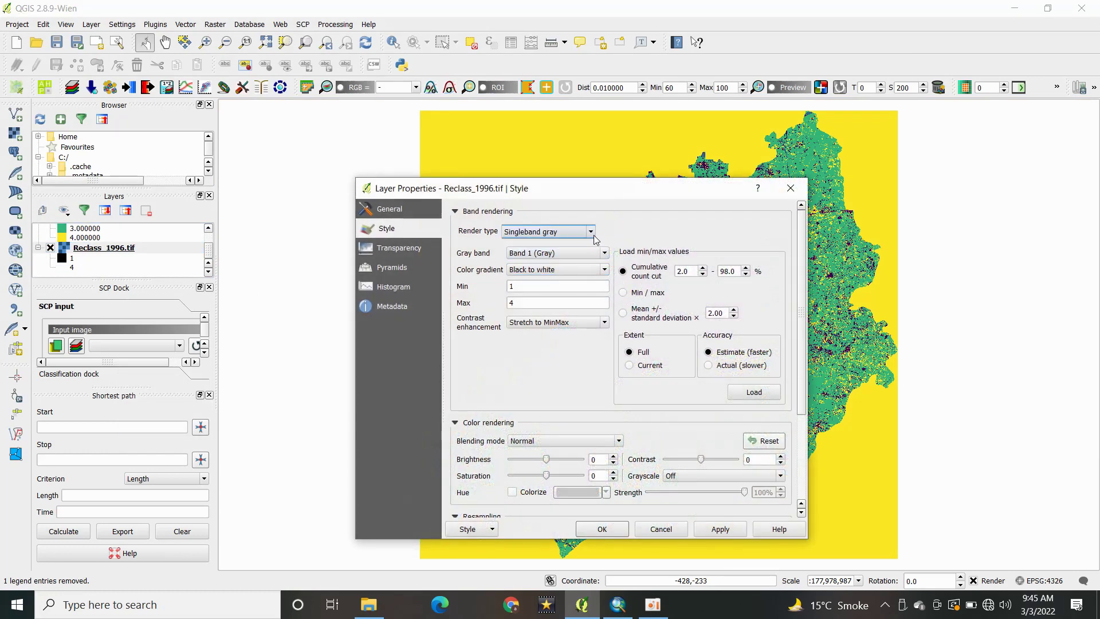
left_click(547, 231)
left_click(579, 272)
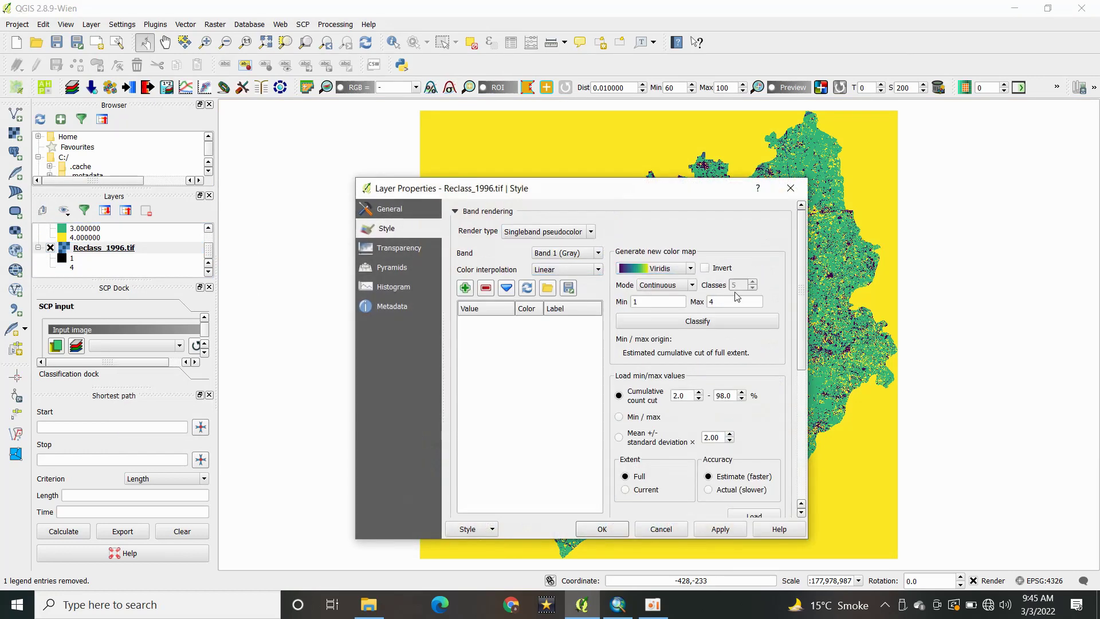
left_click(665, 285)
left_click(662, 303)
left_click(754, 290)
left_click(750, 321)
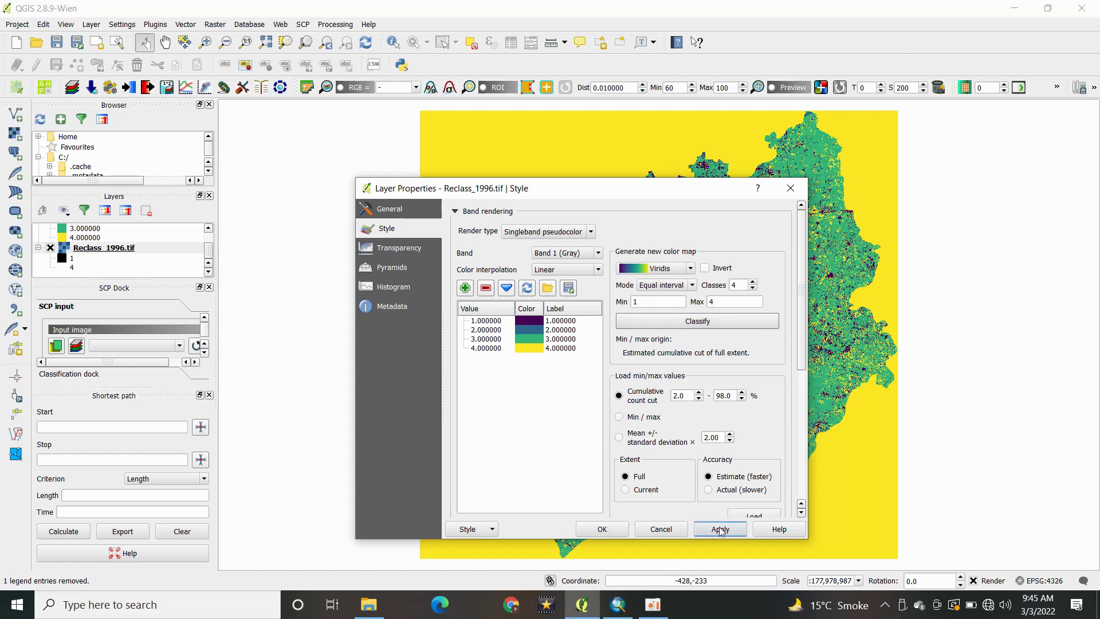
left_click(603, 529)
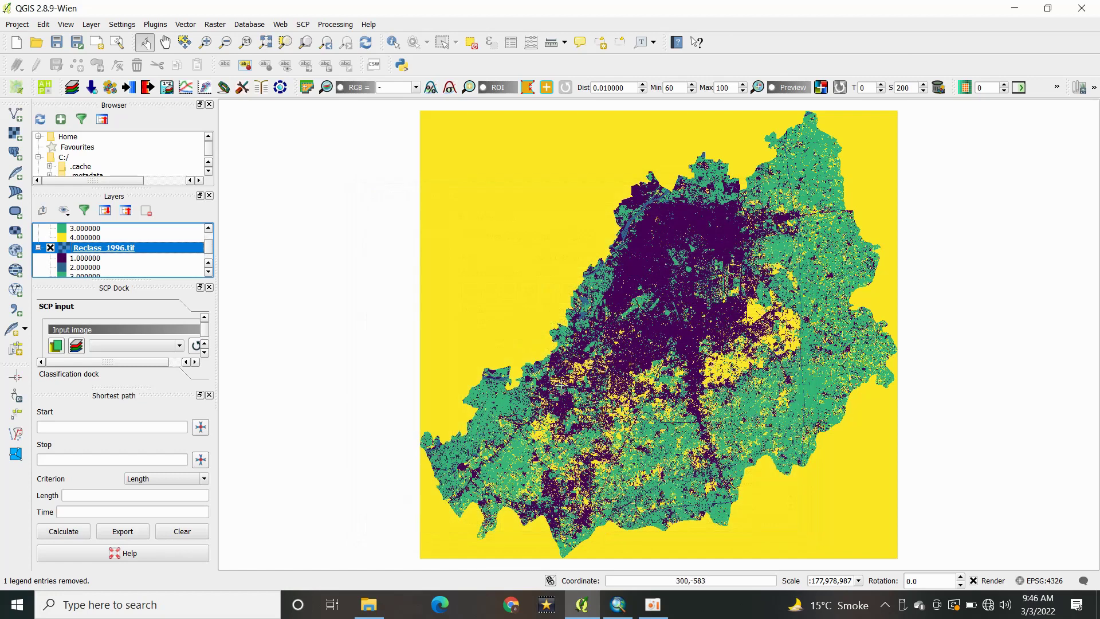
left_click_drag(138, 290, 138, 296)
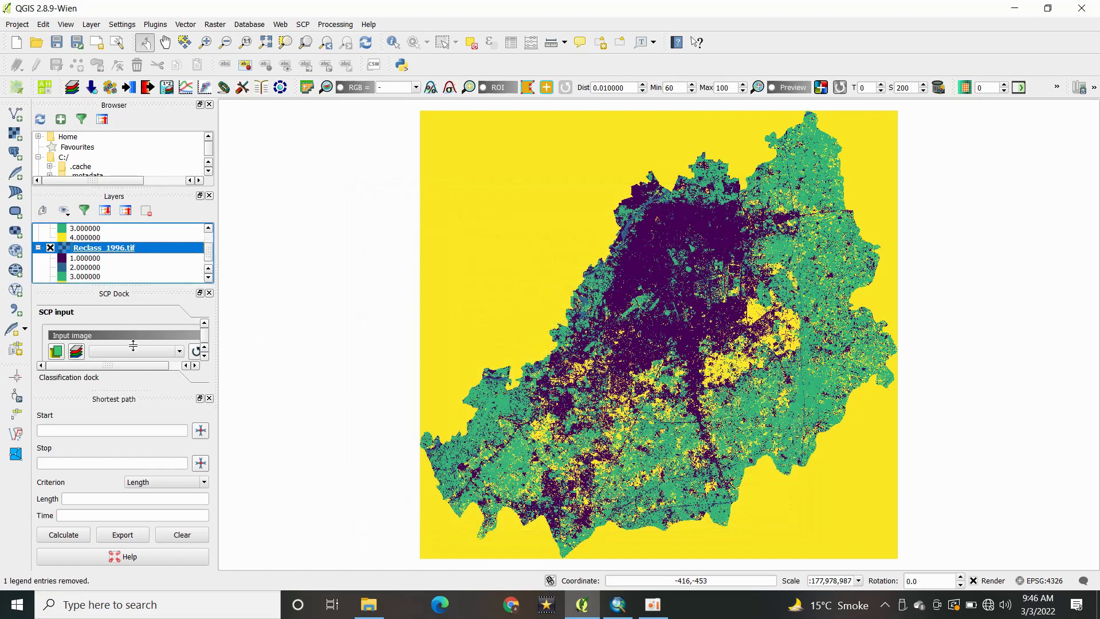
scroll(207, 261, "up", 1)
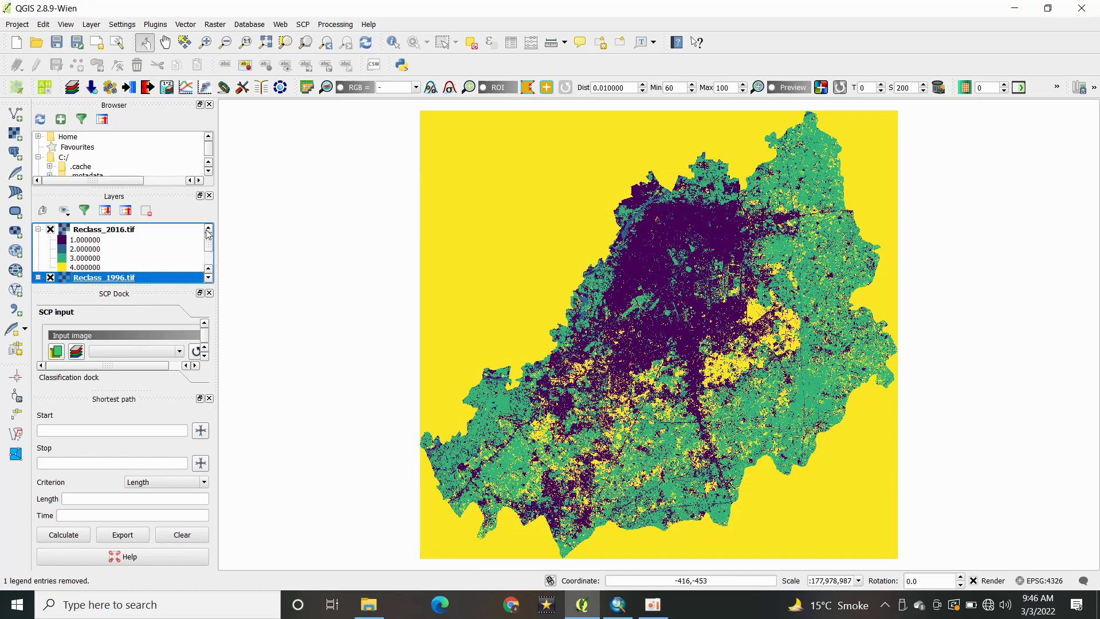
Search the plugin manager for "mol" and view the details of the MOLUSCE plugin.
left_click(155, 24)
left_click(170, 37)
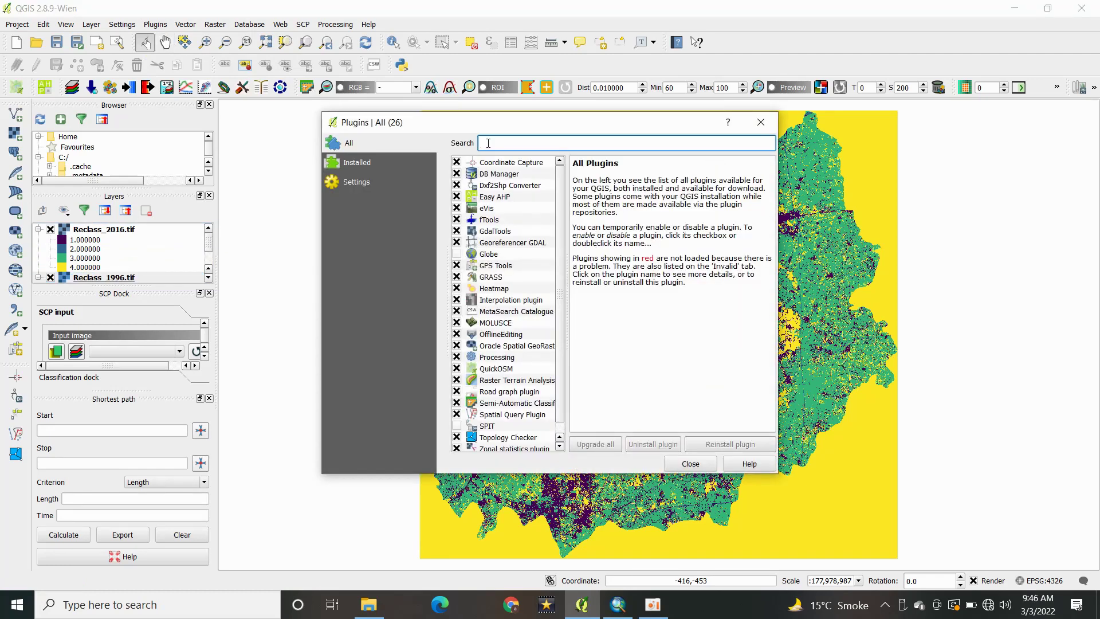
type("mol")
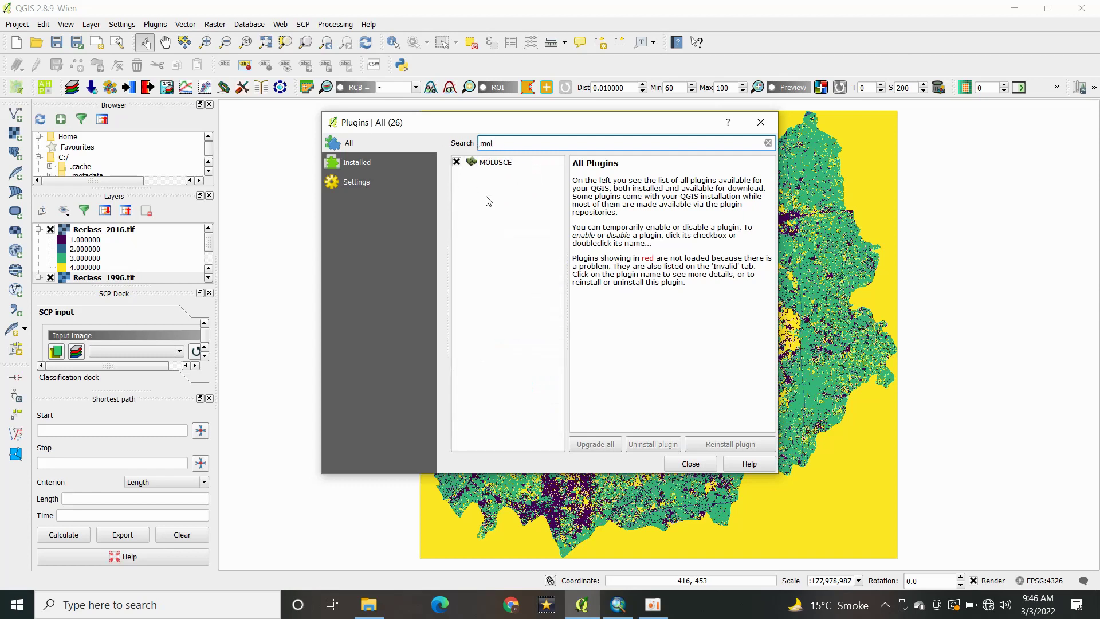
left_click(487, 164)
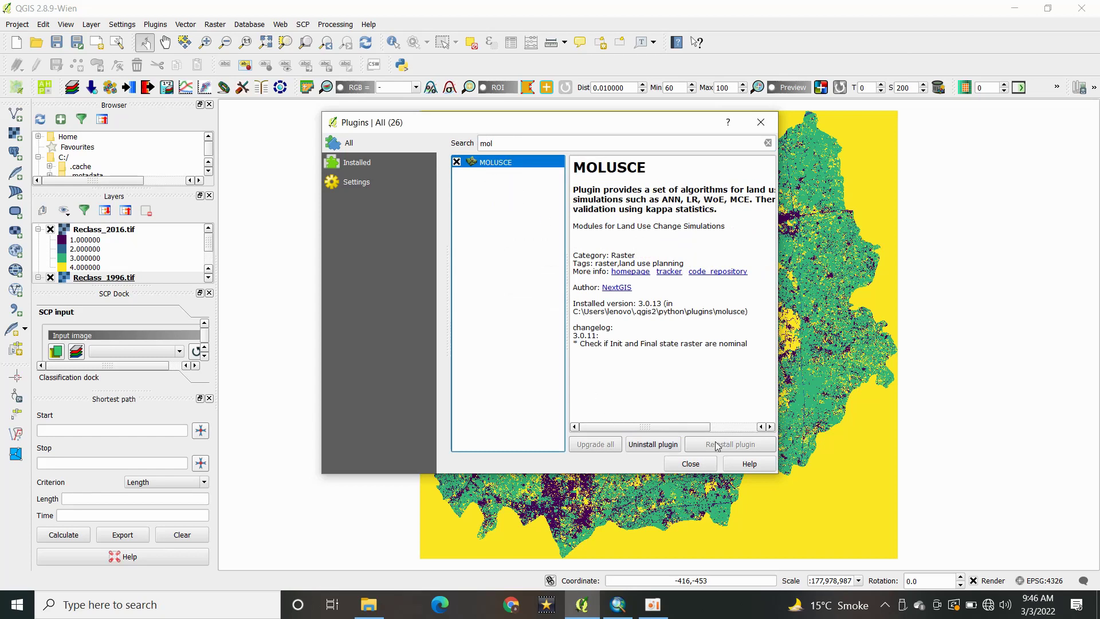
left_click(761, 122)
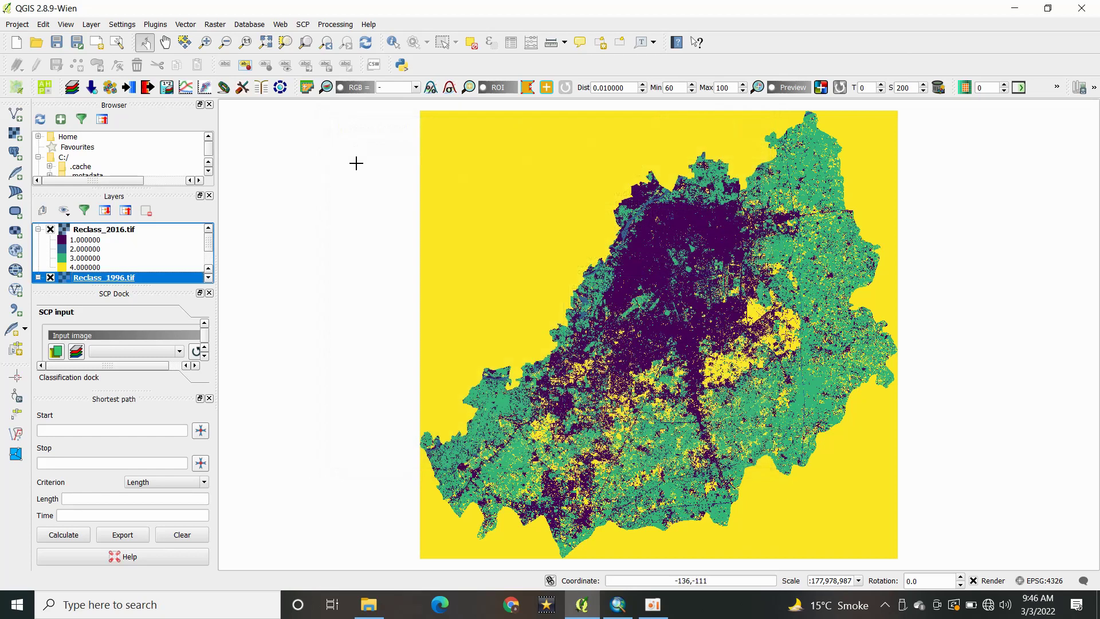
Start MOLUSCE and set Reclass_1996.tif as the initial raster and Reclass_2016.tif as the final raster.
left_click(227, 26)
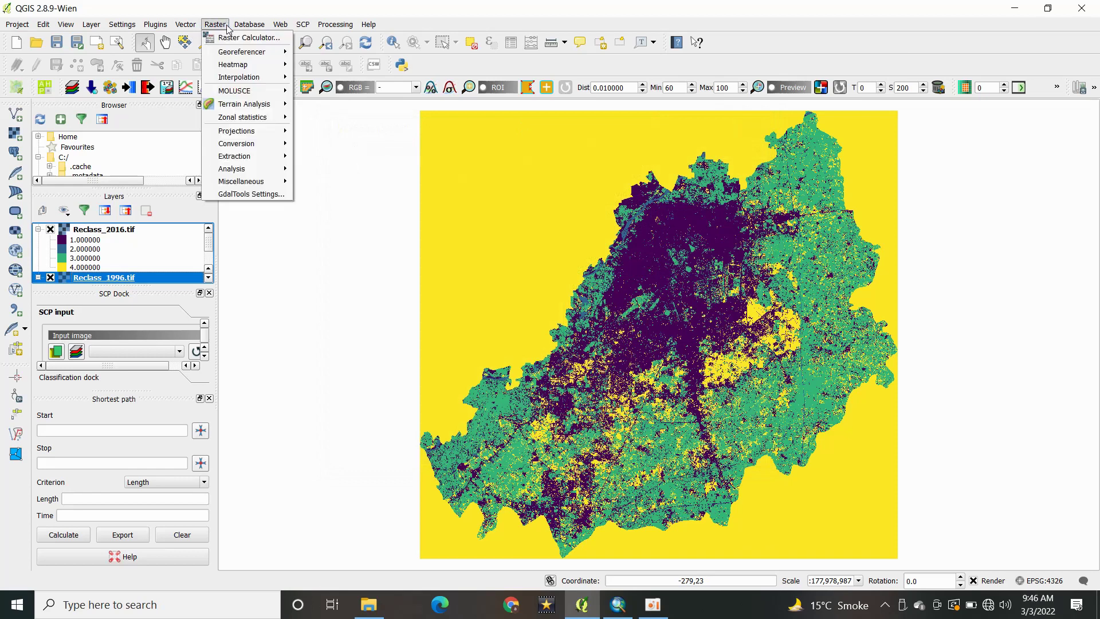
mouse_move(266, 93)
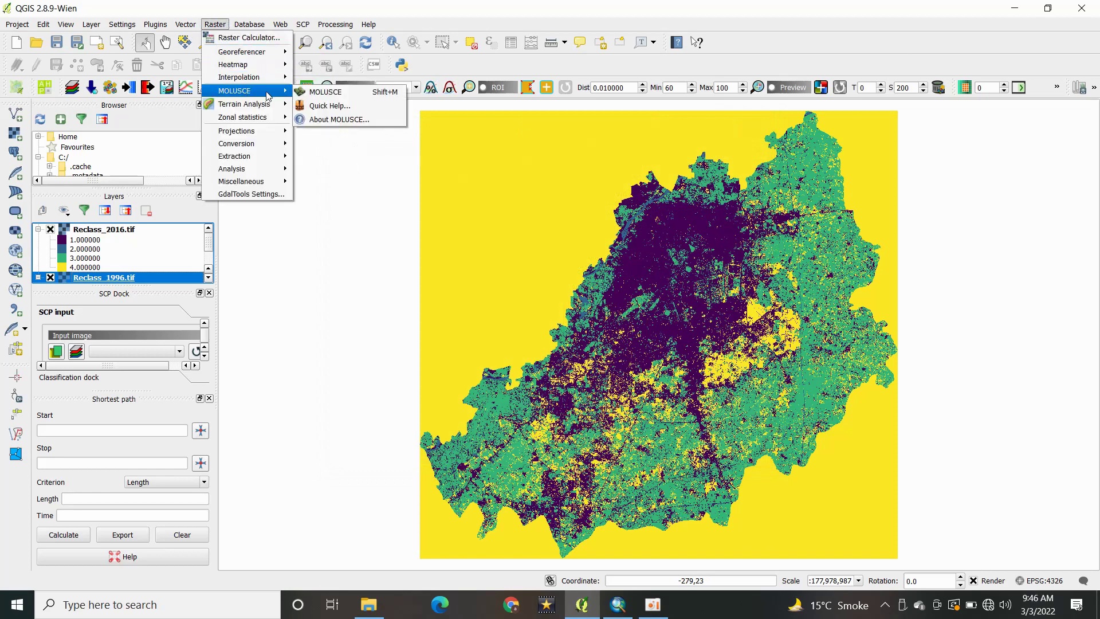
left_click(317, 95)
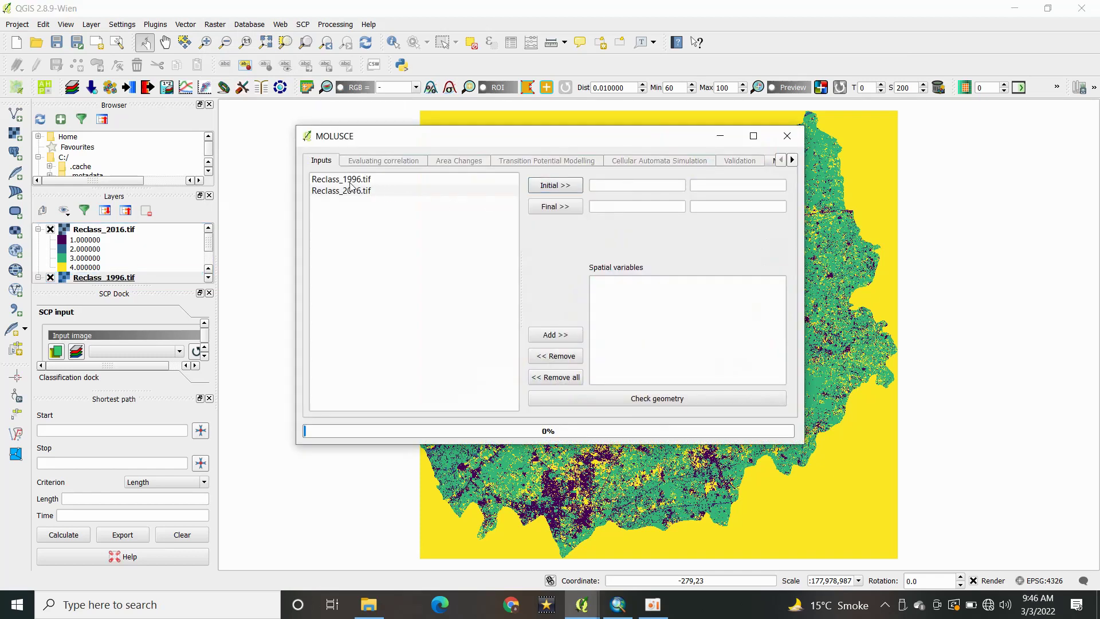
left_click(351, 182)
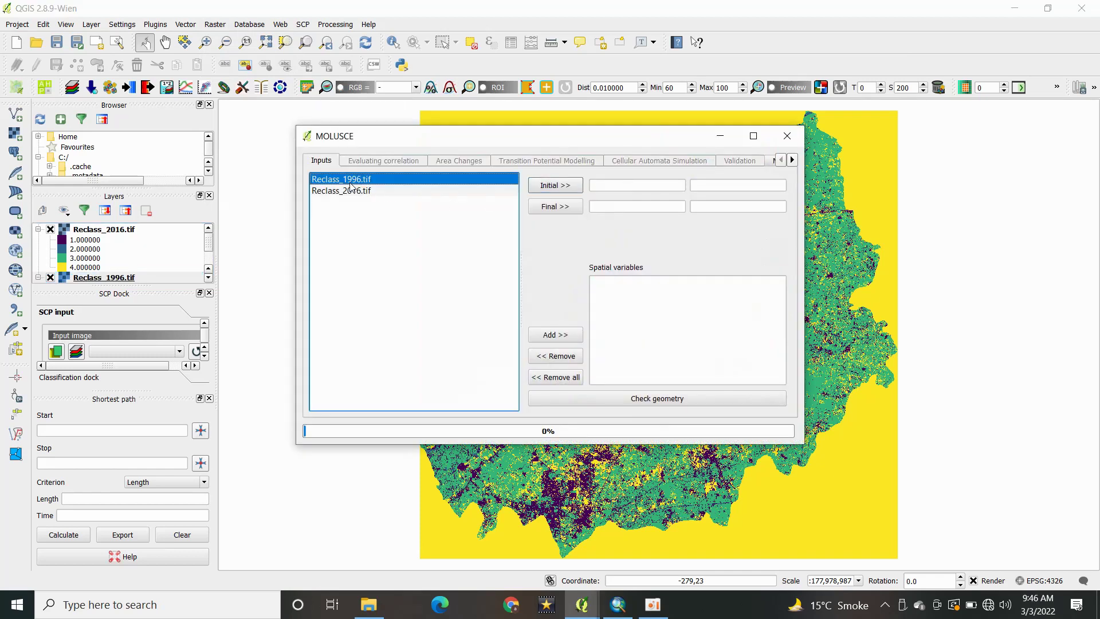
left_click(554, 185)
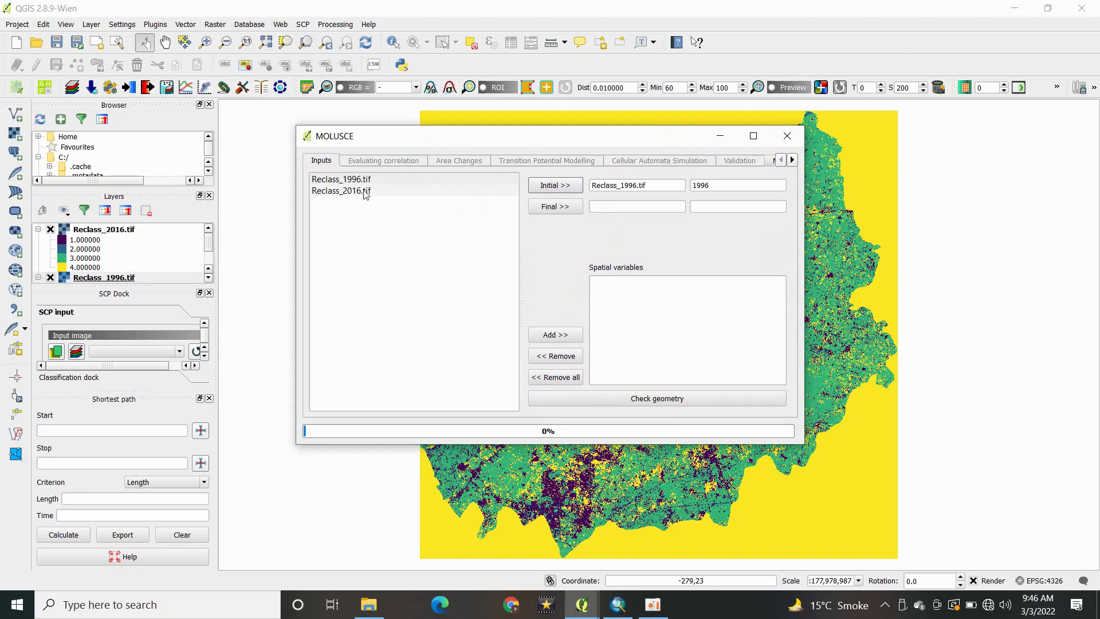
left_click(365, 193)
left_click(563, 207)
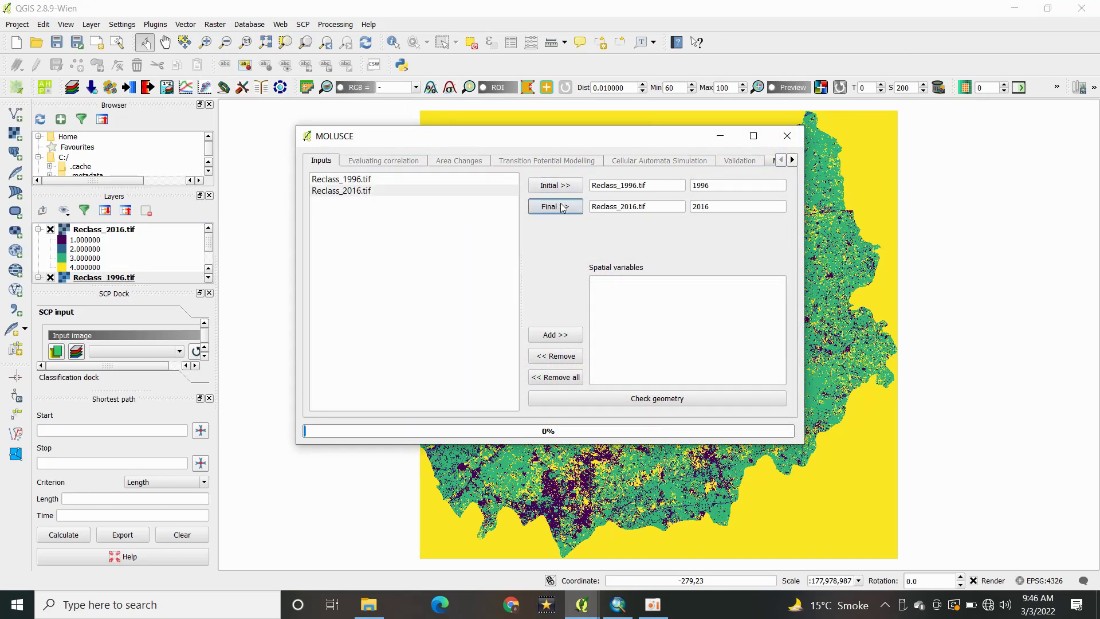
Add Reclass_2016.tif as a spatial variable and check the geometry of the input rasters.
left_click(348, 185)
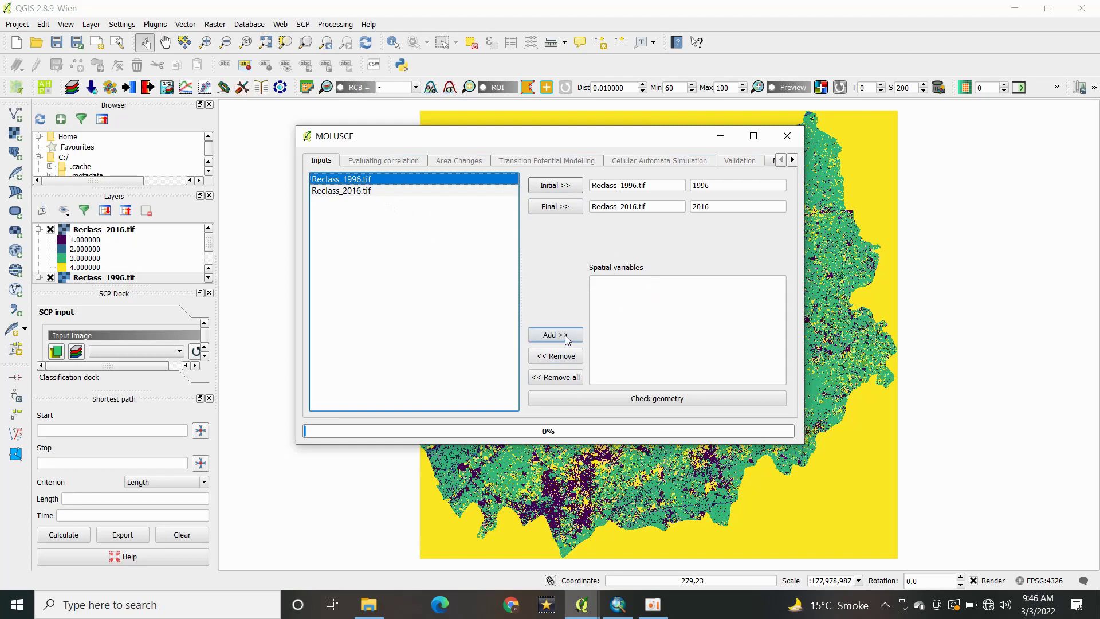
left_click(357, 192)
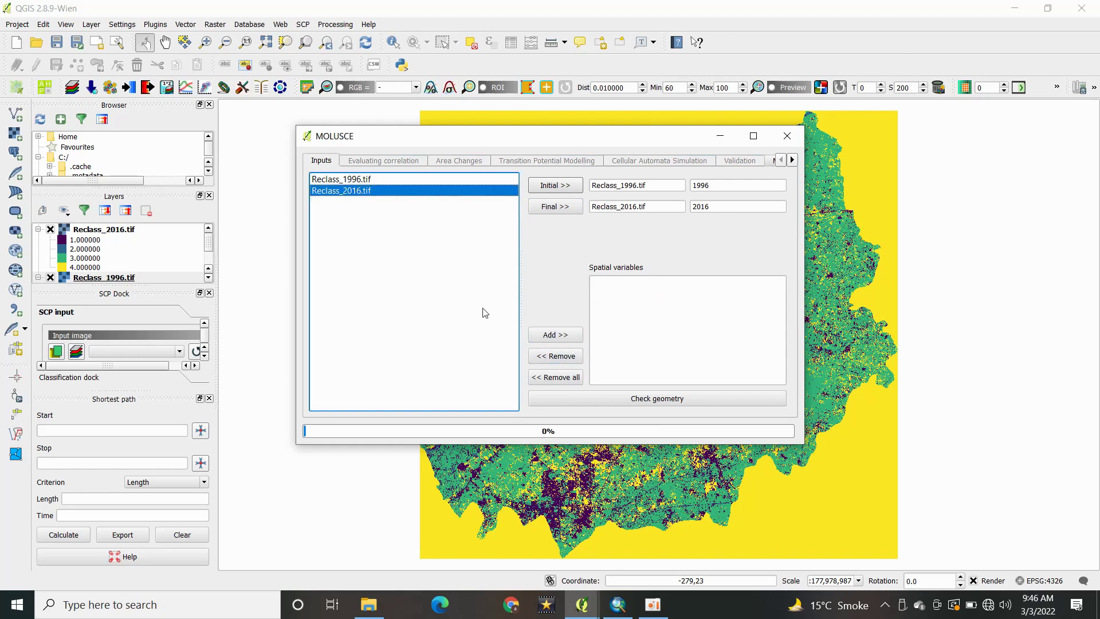
left_click(543, 337)
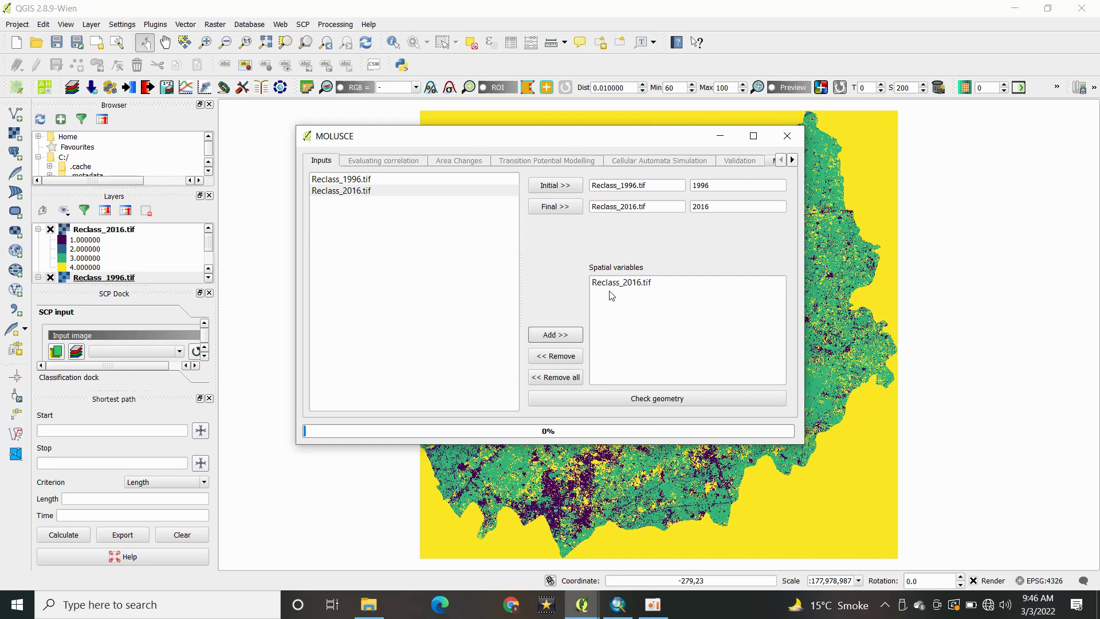
left_click(638, 401)
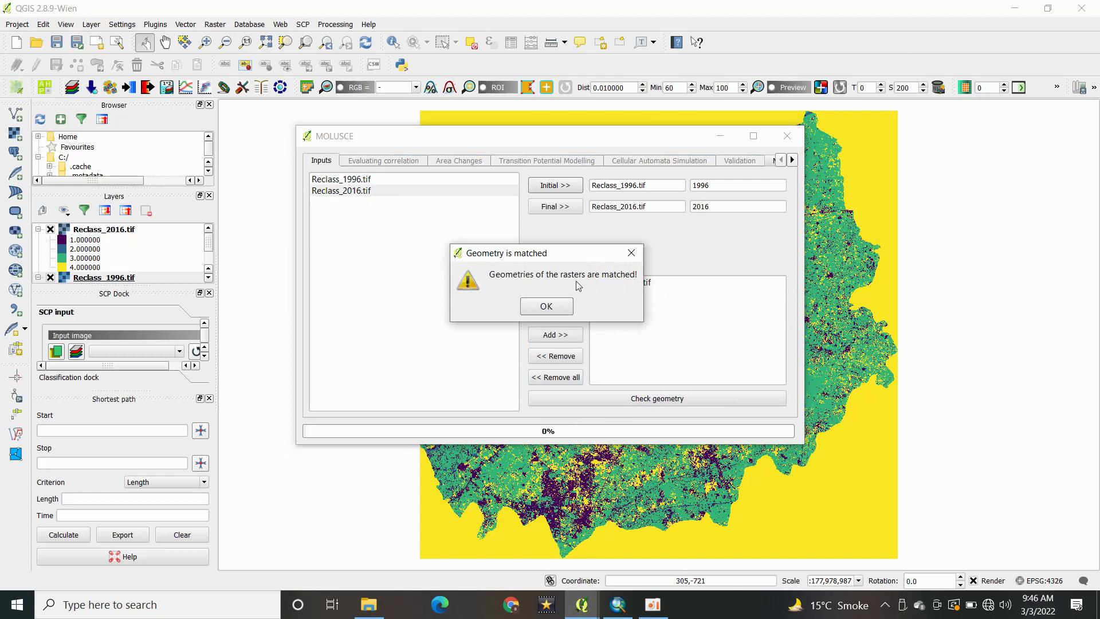
left_click(546, 308)
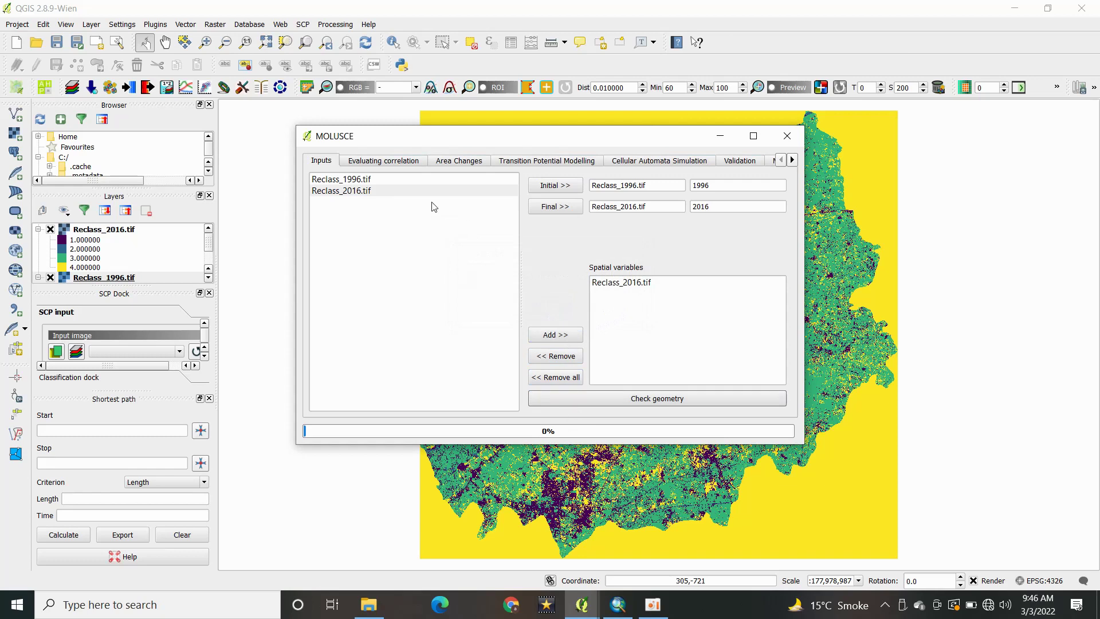
Evaluate the correlation of all rasters with Pearson's Correlation and return to the MOLUSCE inputs.
left_click(387, 164)
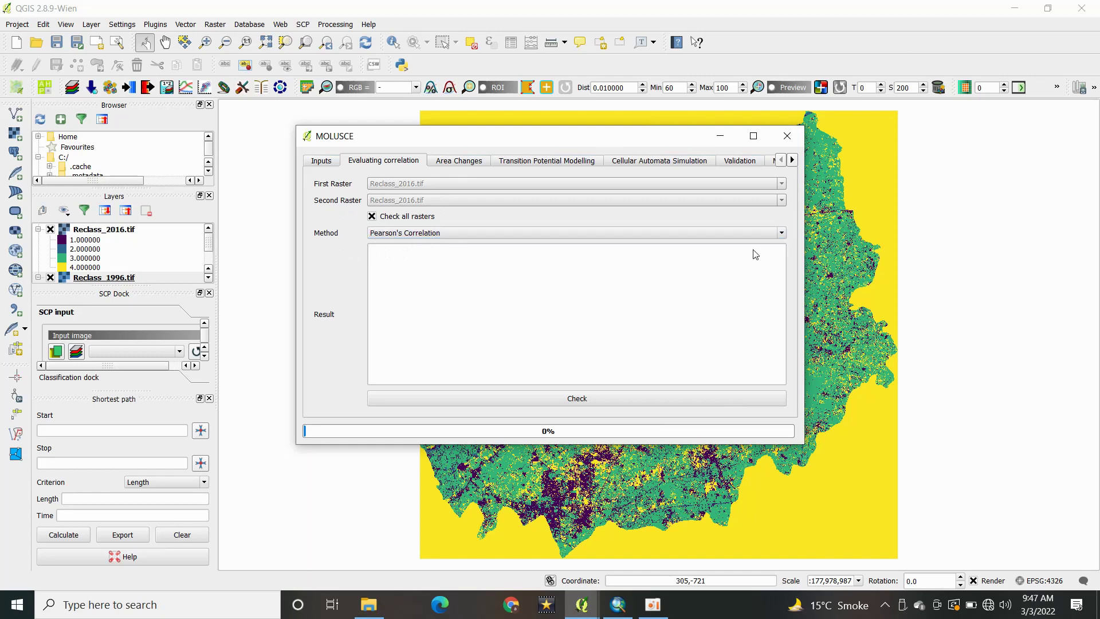
left_click(783, 233)
left_click(783, 234)
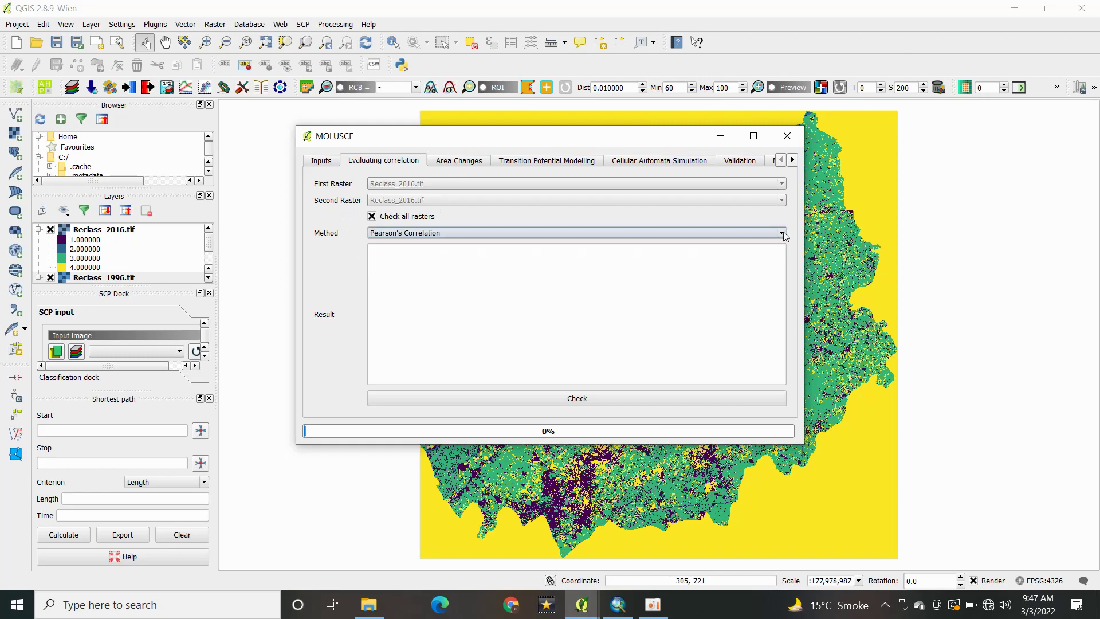
left_click(582, 401)
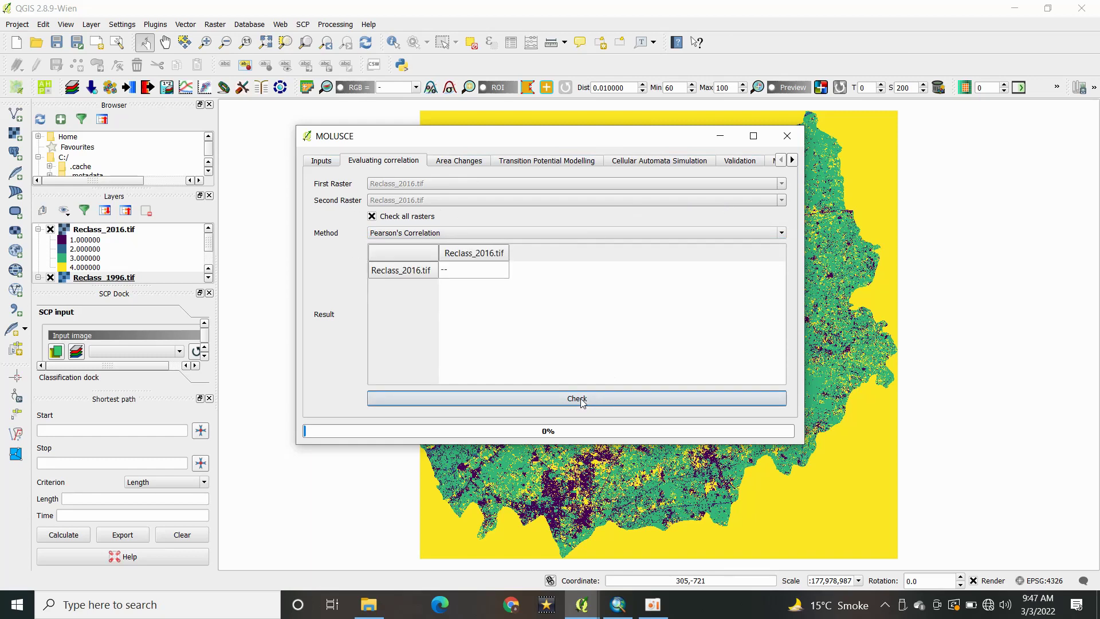
left_click(322, 161)
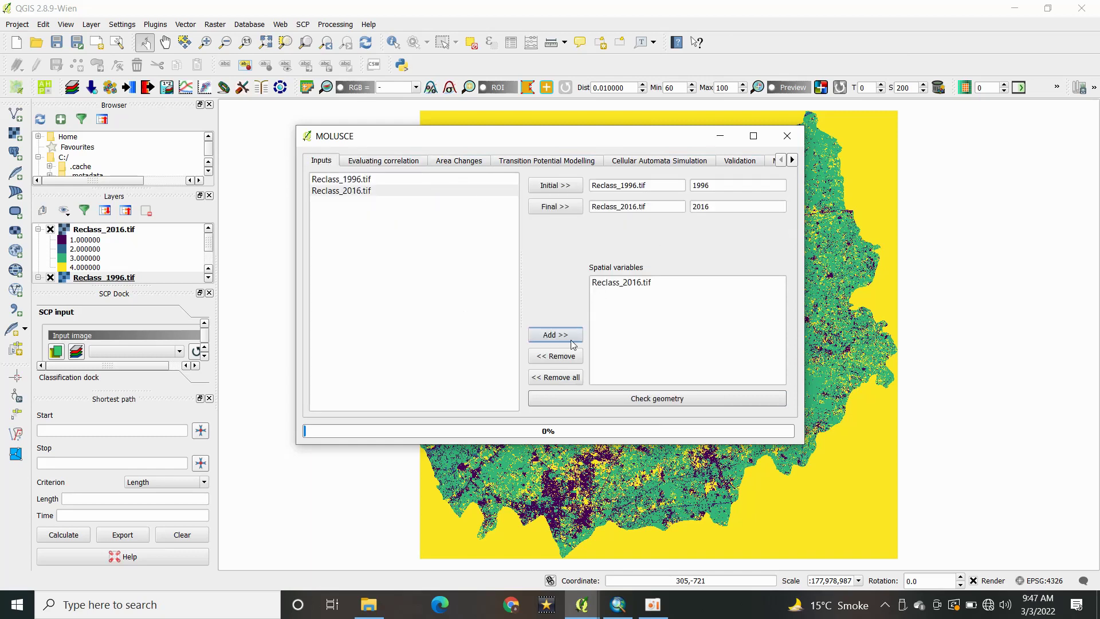
Replace Reclass_2016.tif with Reclass_1996.tif as the spatial variable and check the geometry of the input rasters.
left_click(621, 293)
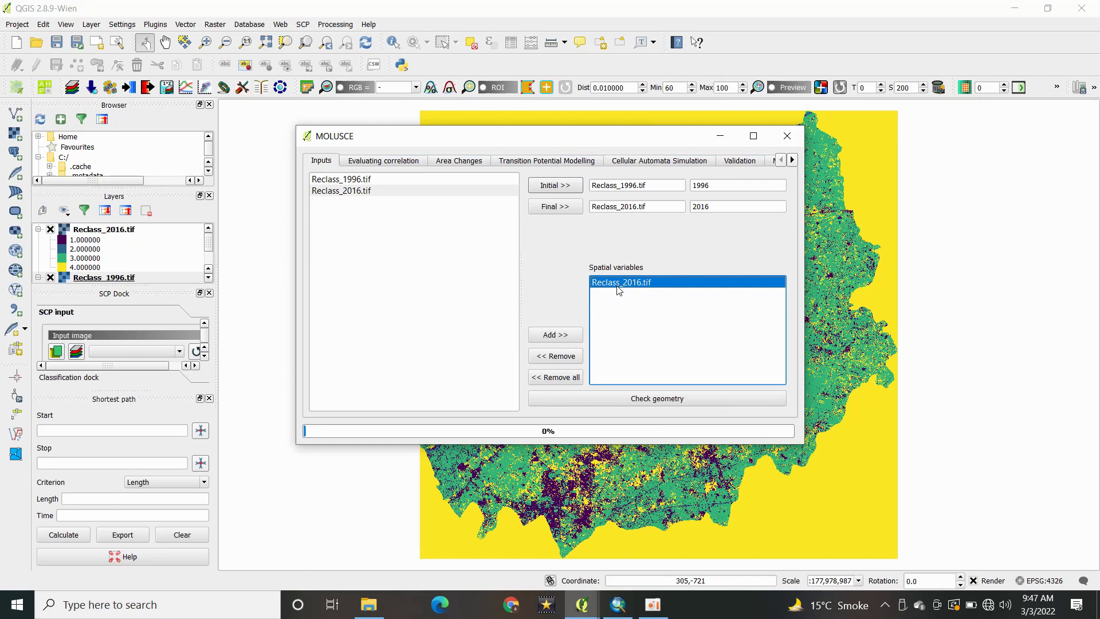
left_click(556, 356)
left_click(594, 398)
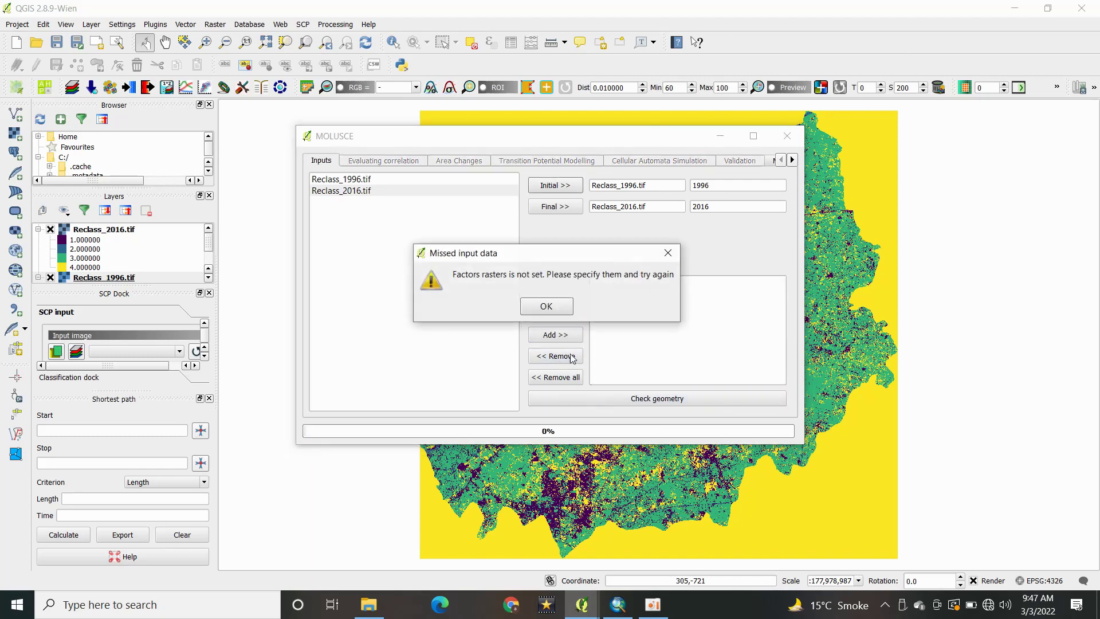
left_click(668, 253)
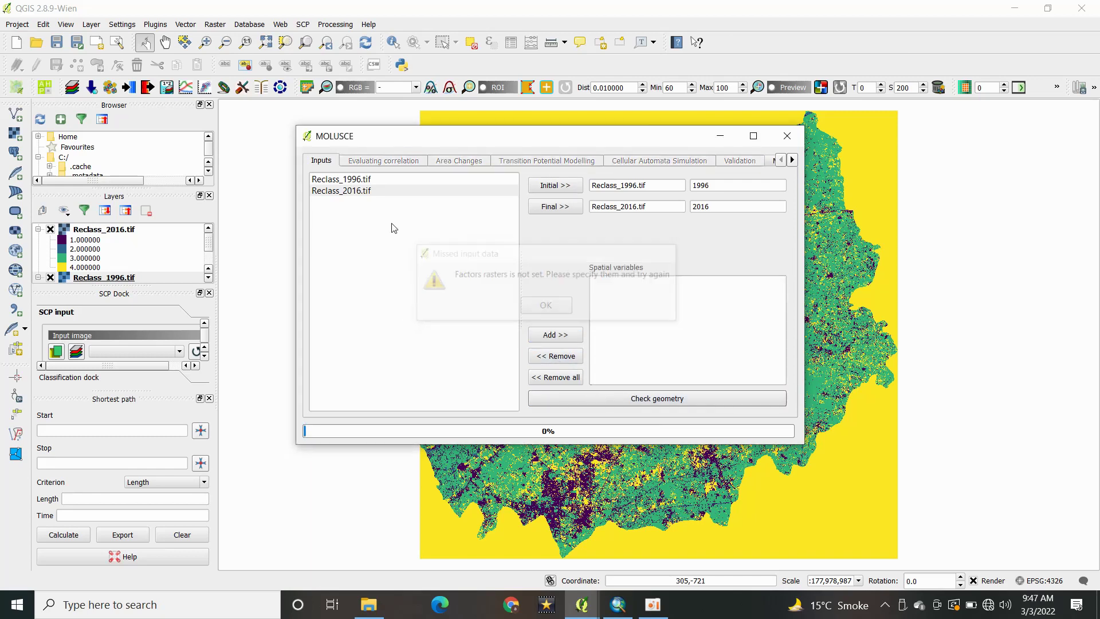
left_click(344, 182)
left_click(543, 337)
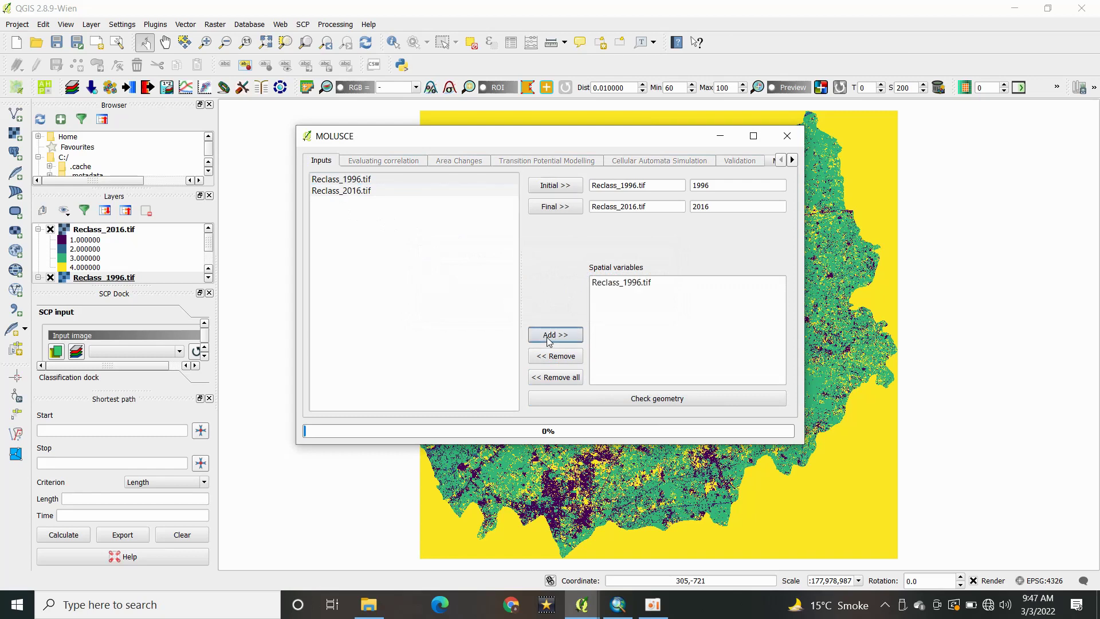
left_click(615, 399)
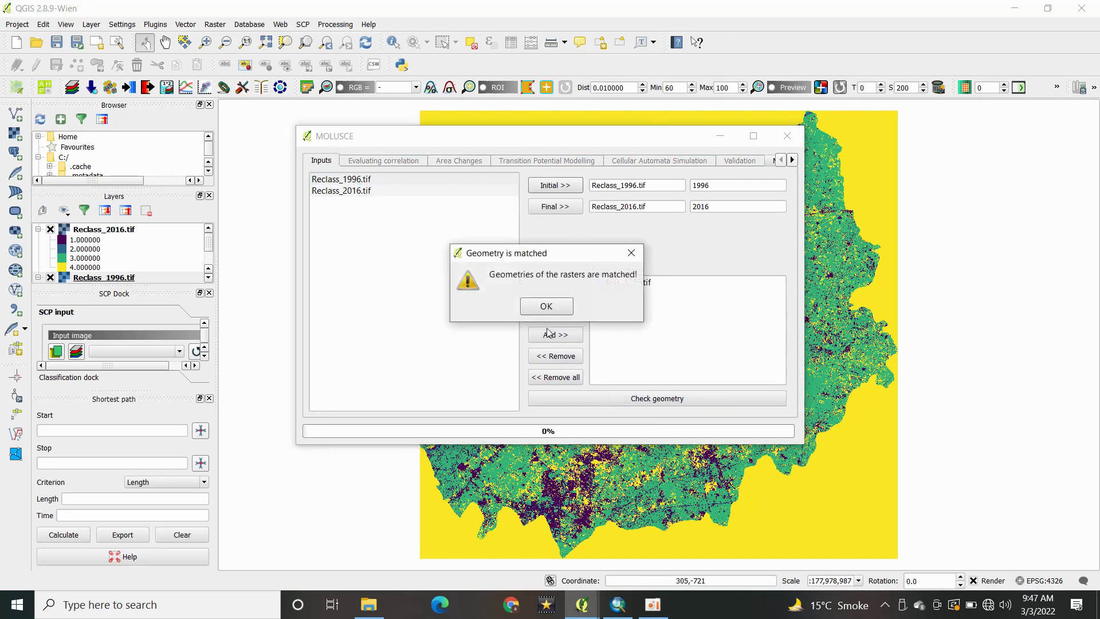
left_click(547, 307)
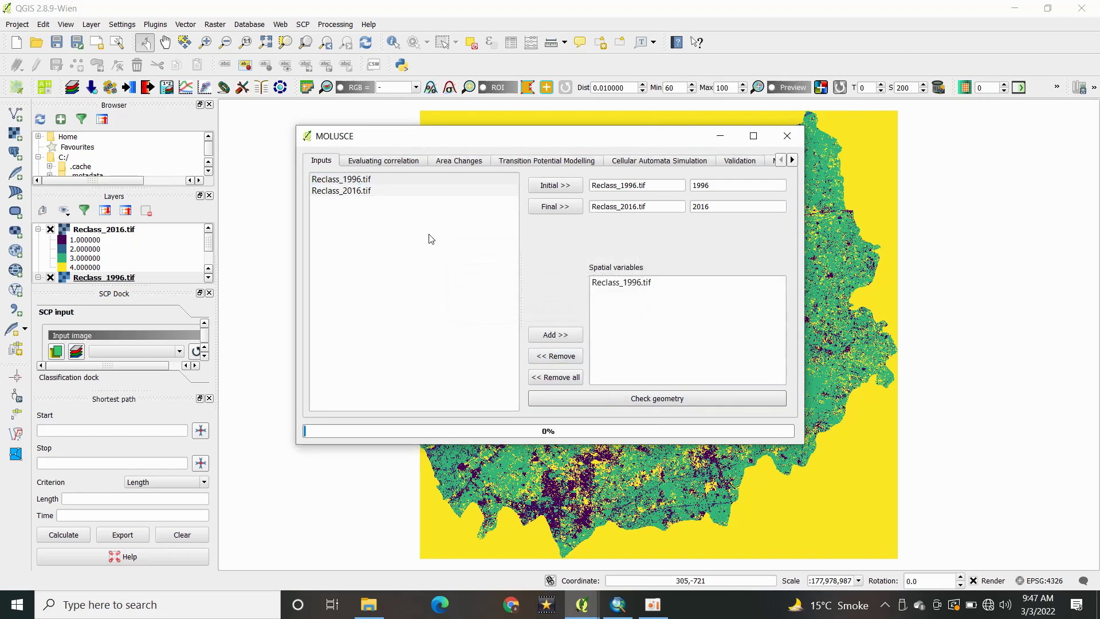
Calculate the area change class statistics in sq. km. and the transition matrix for 1996 to 2016.
left_click(386, 165)
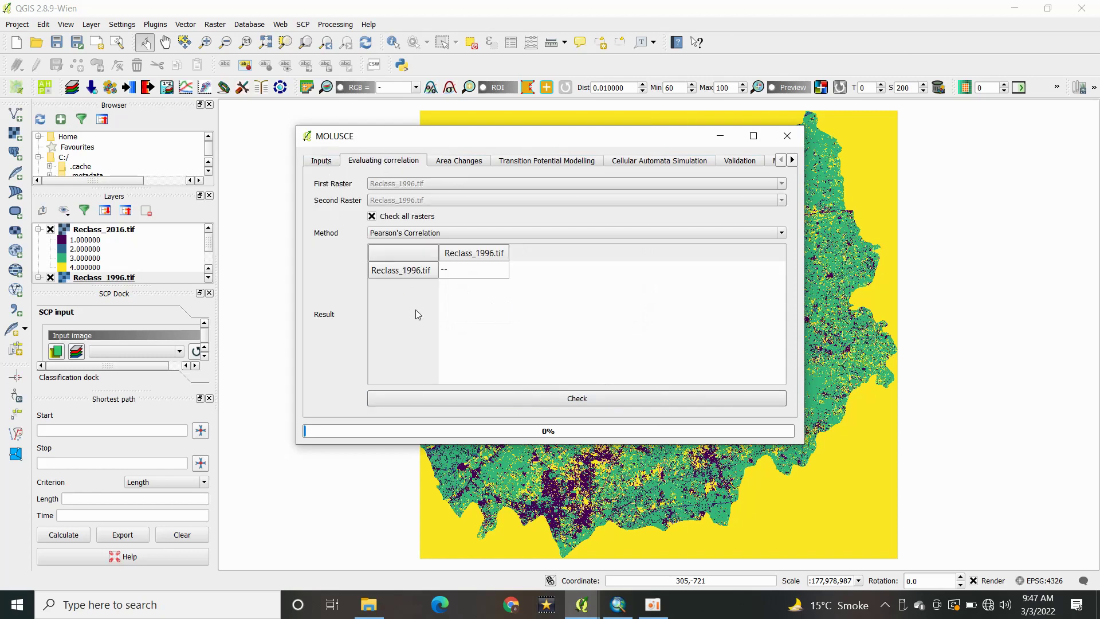
left_click(452, 161)
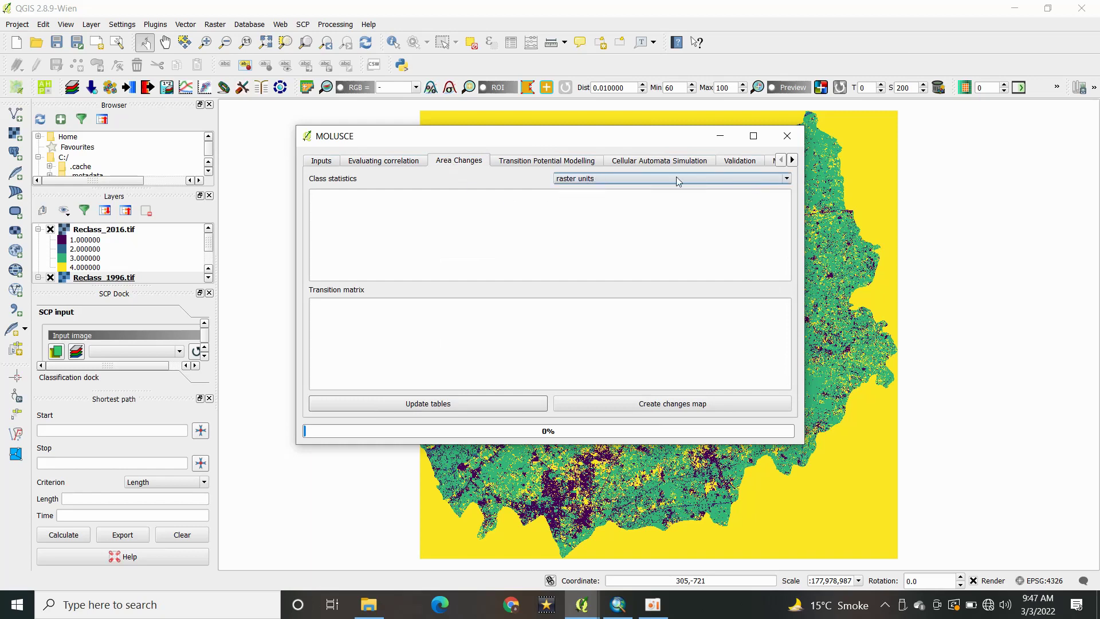
left_click(789, 180)
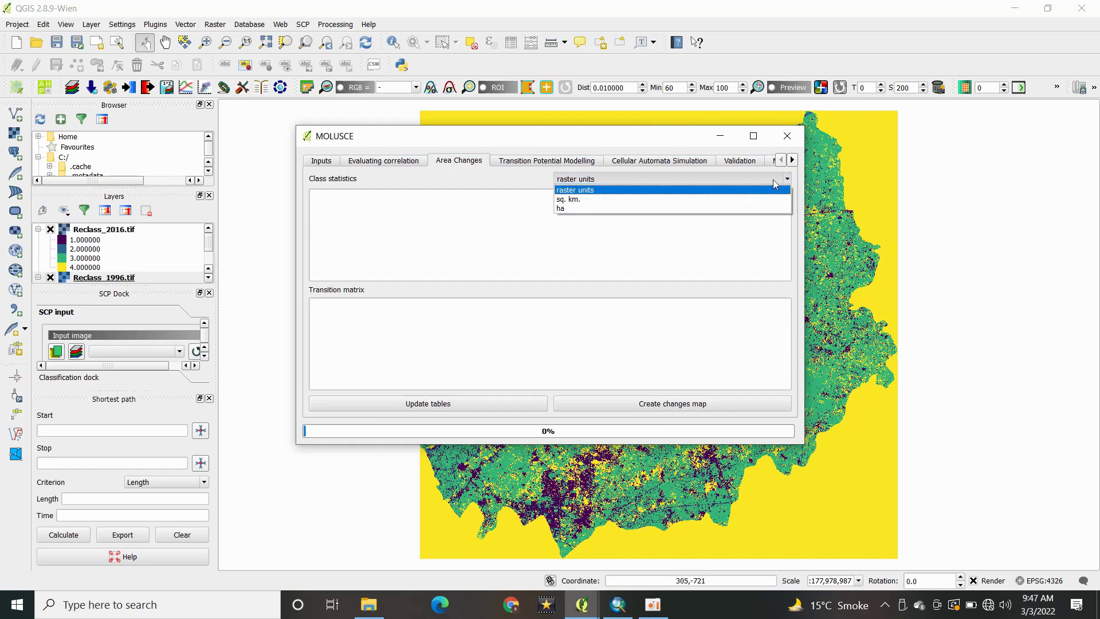
left_click(596, 199)
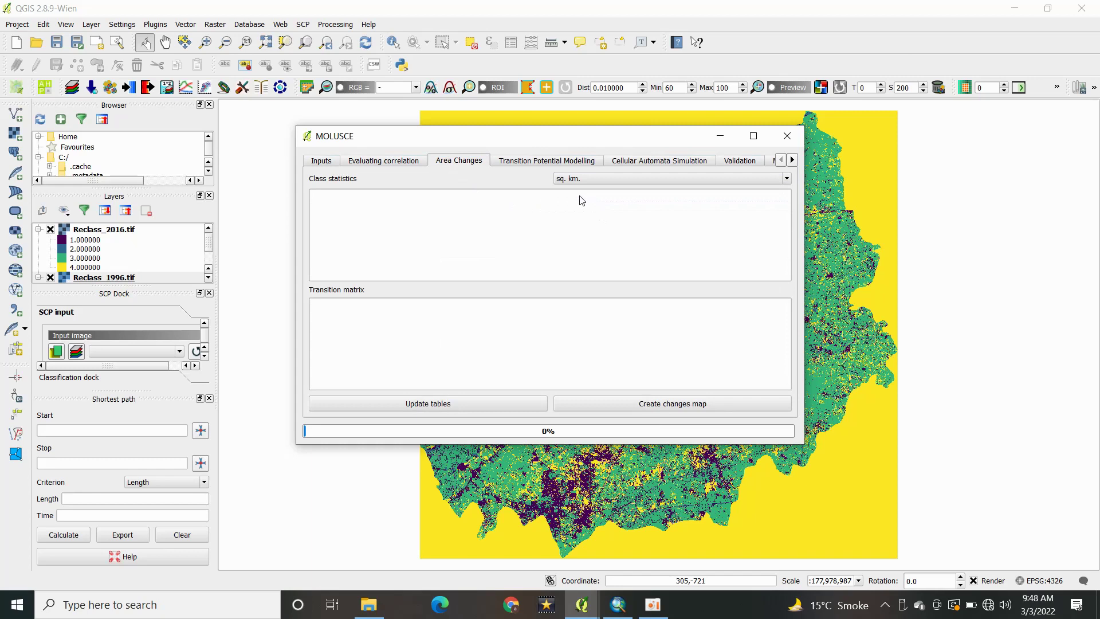
left_click(496, 402)
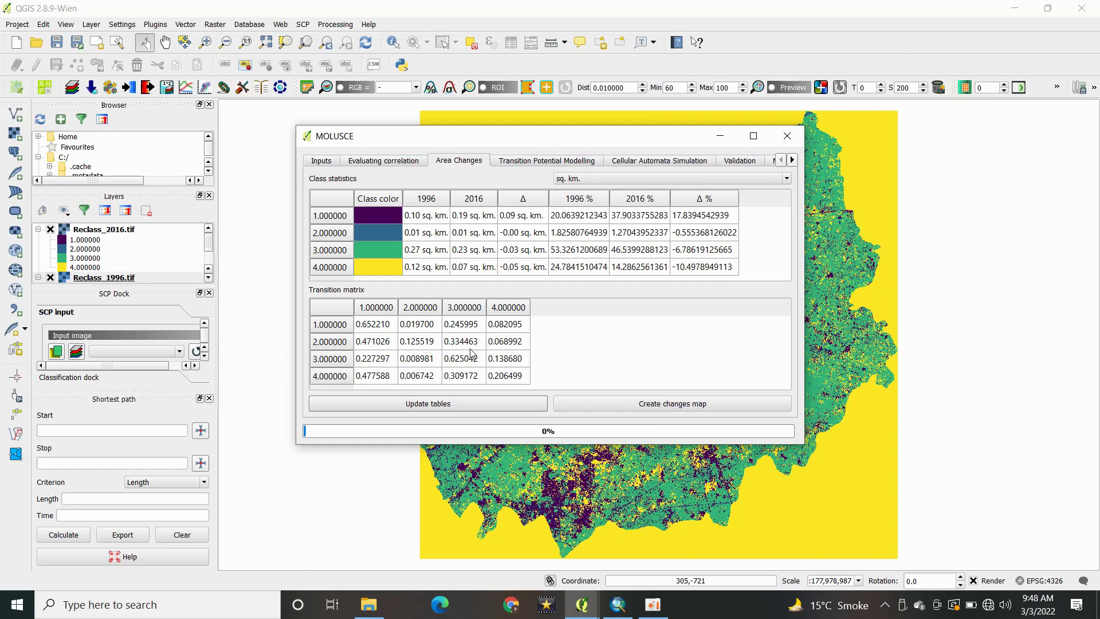
Create the changes map and save it as transitionmap in the lulc folder on Local Disk (D:).
left_click(629, 401)
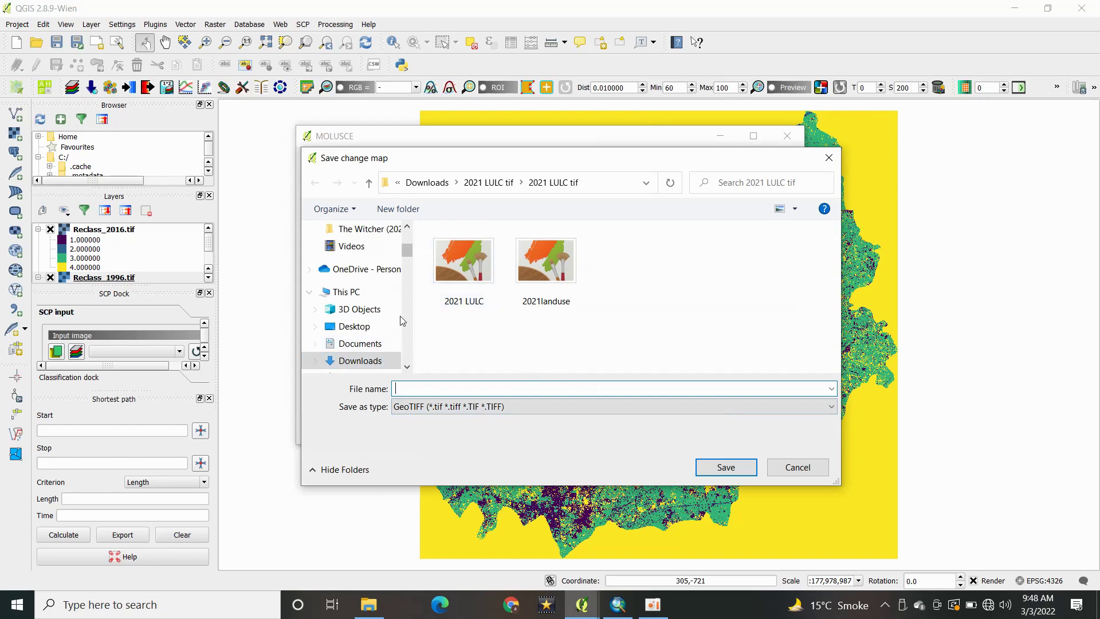
left_click(407, 367)
left_click(406, 367)
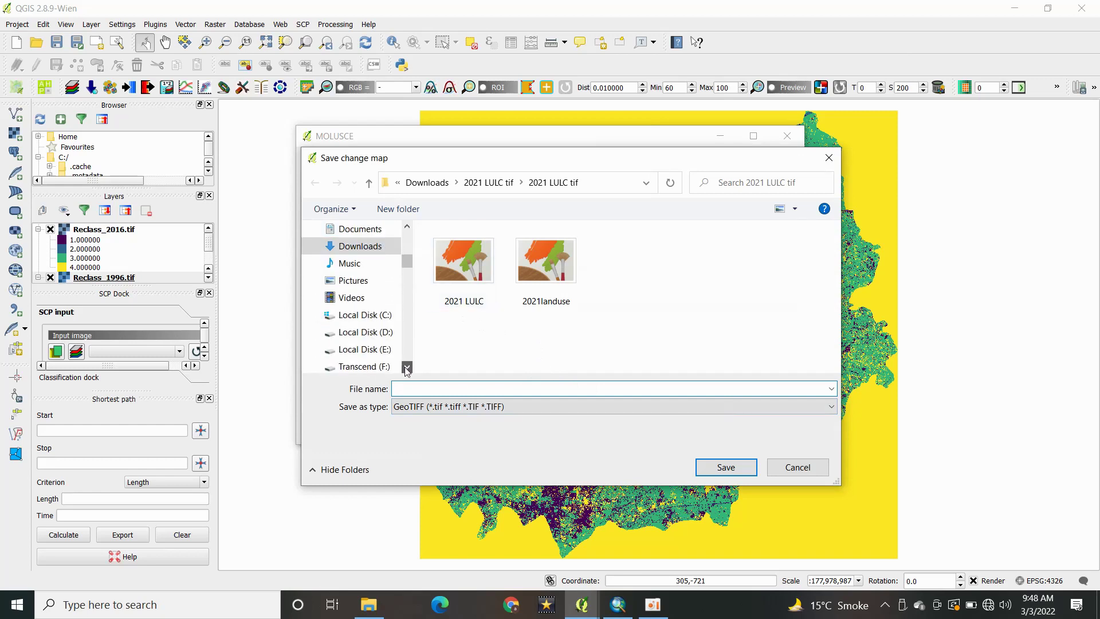
left_click(366, 333)
left_click_drag(831, 256, 848, 319)
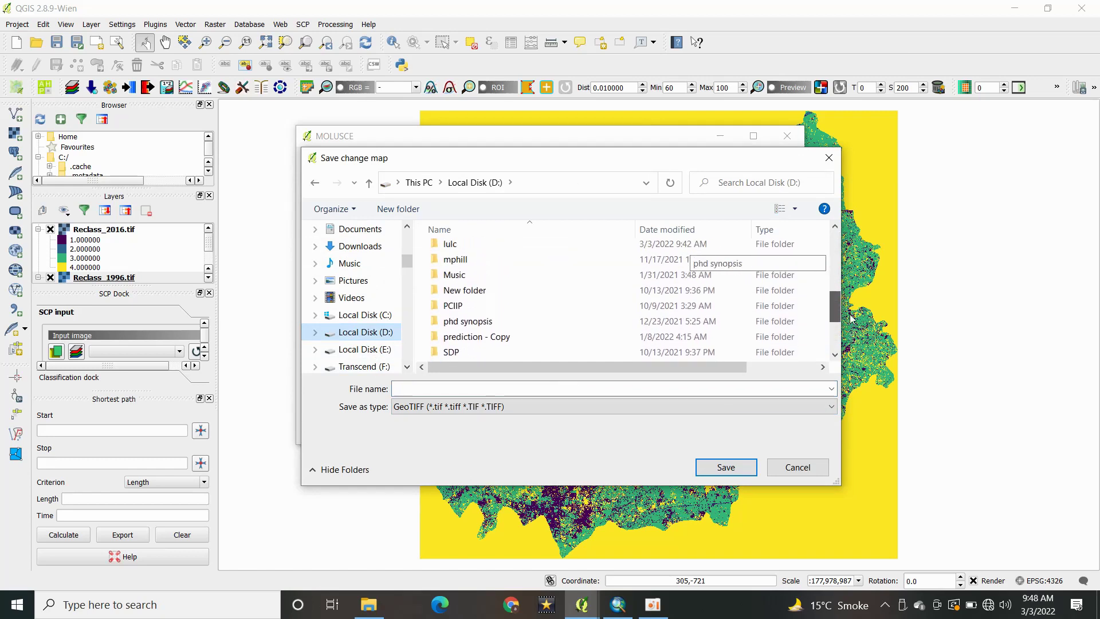
left_click(479, 249)
double_click(479, 251)
left_click(462, 388)
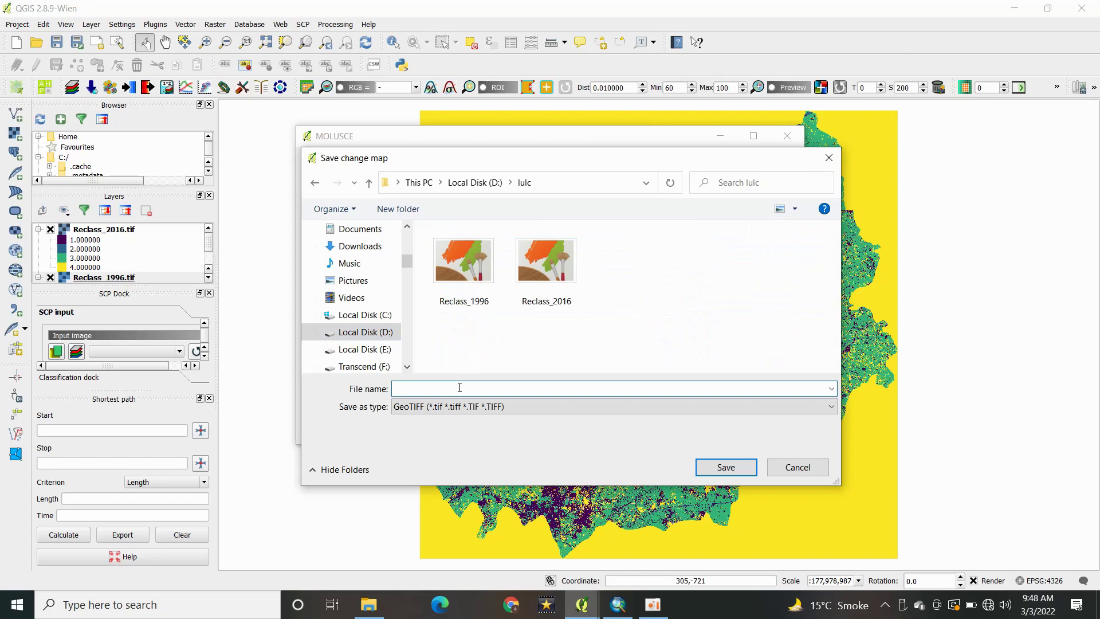
type("ionmap")
left_click(723, 467)
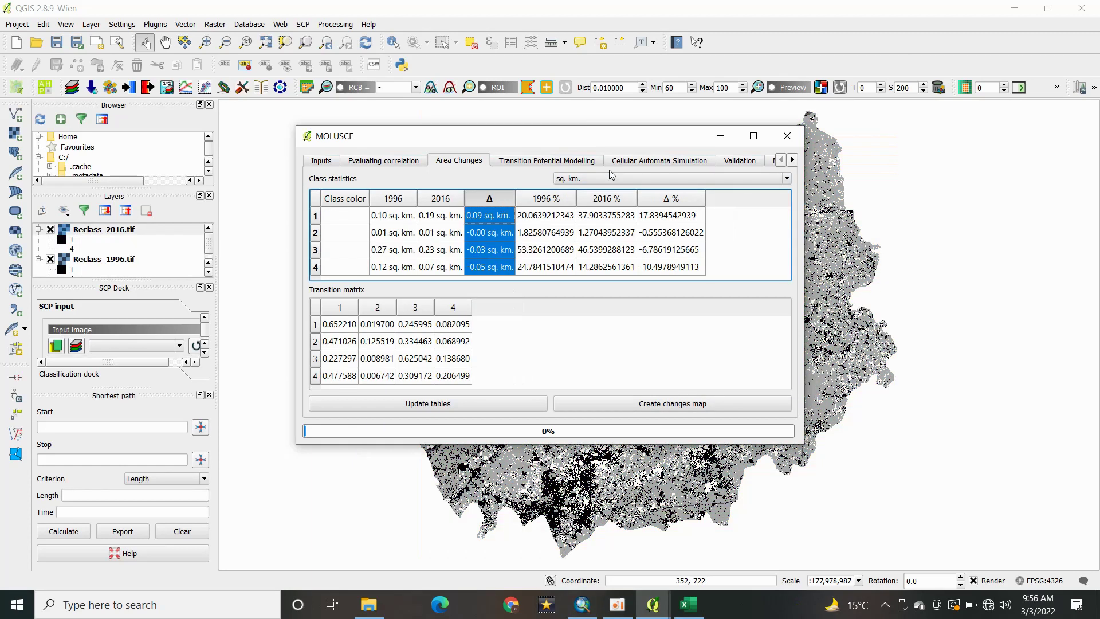
Try to train the neural network for transition potential modelling.
left_click(522, 162)
left_click(373, 356)
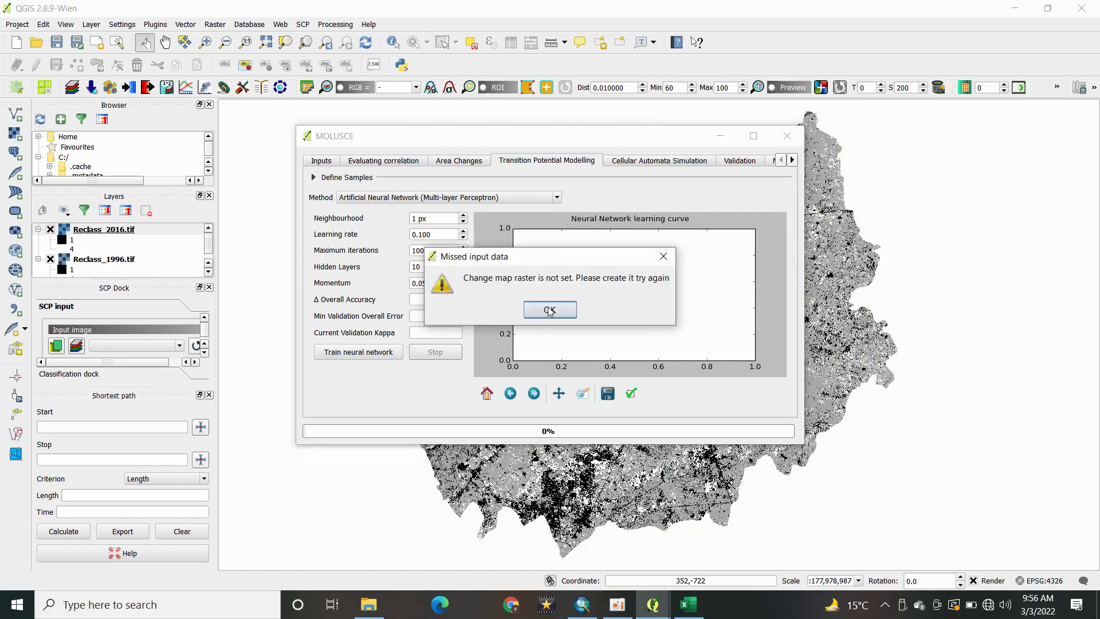
left_click(547, 311)
Create the changes map again and save it as transitionmap1 in the lulc folder.
left_click(448, 160)
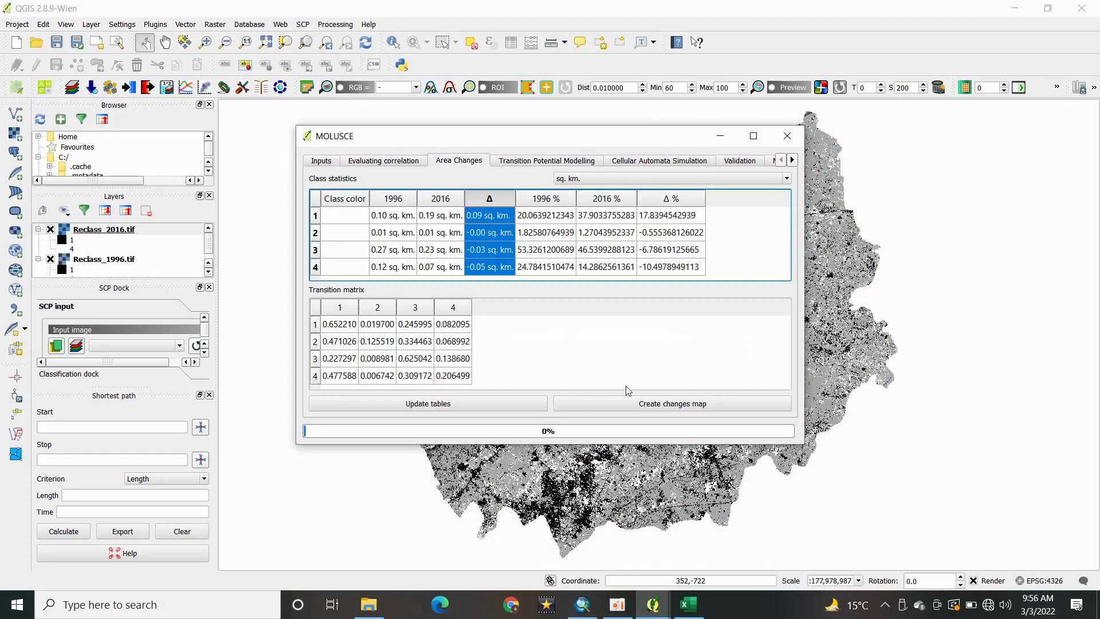
left_click(638, 404)
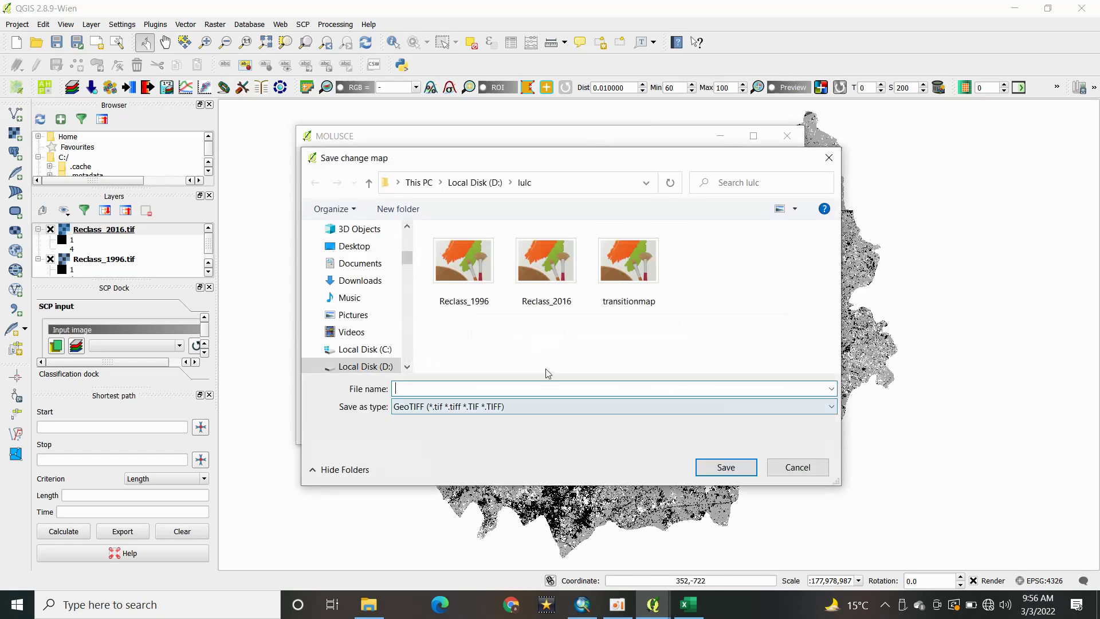
type("transition")
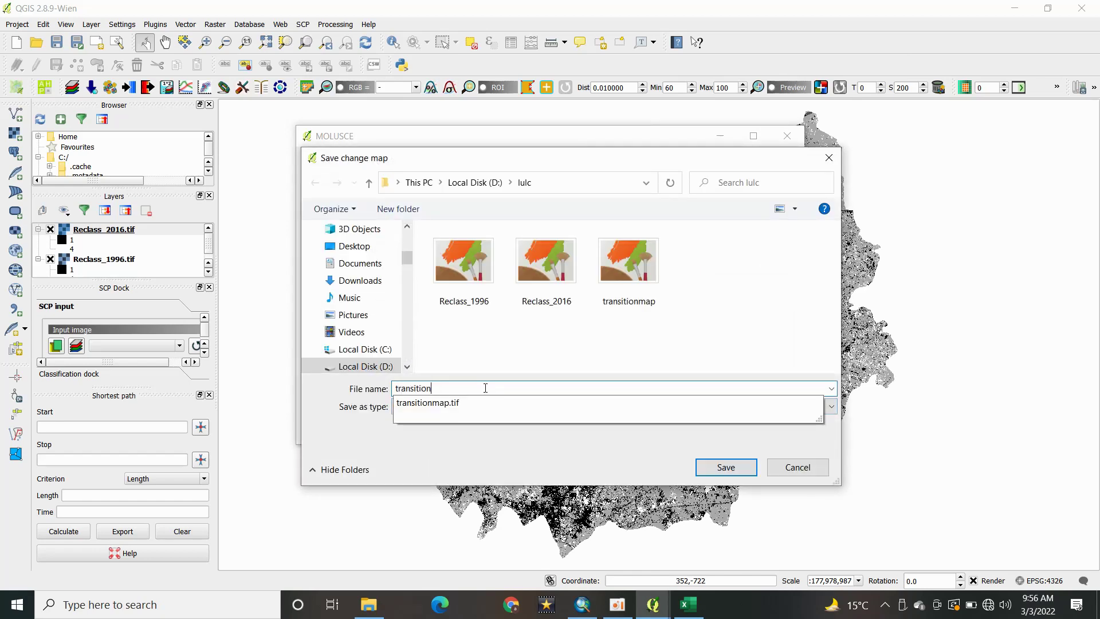
type("map1")
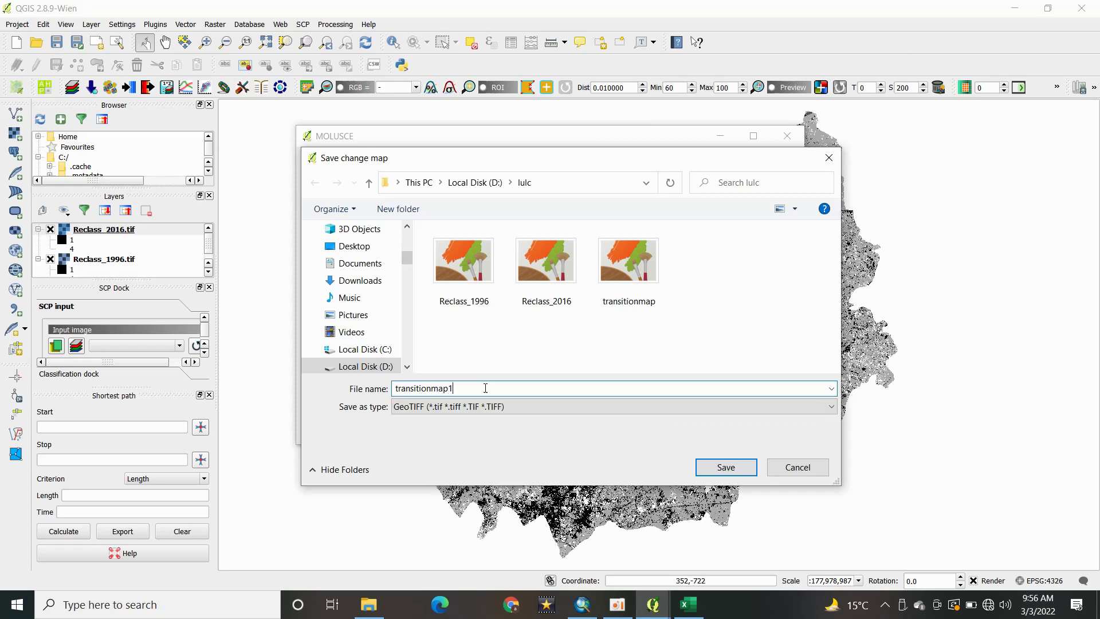
left_click(705, 466)
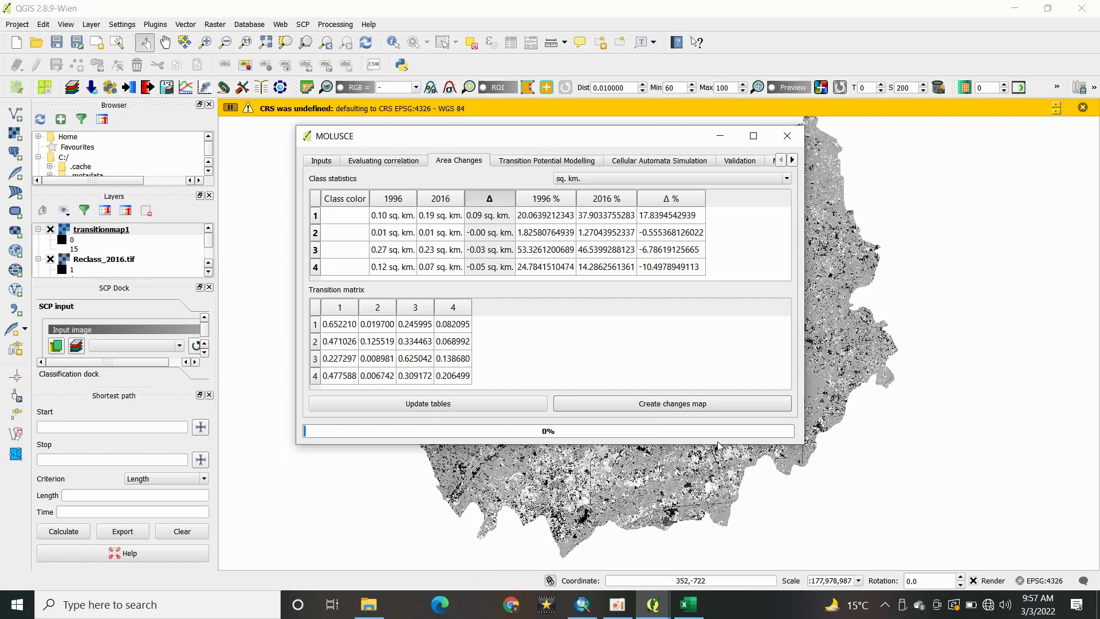
Train the transition potential model with the Artificial Neural Network (Multi-layer Perceptron) method.
left_click(547, 161)
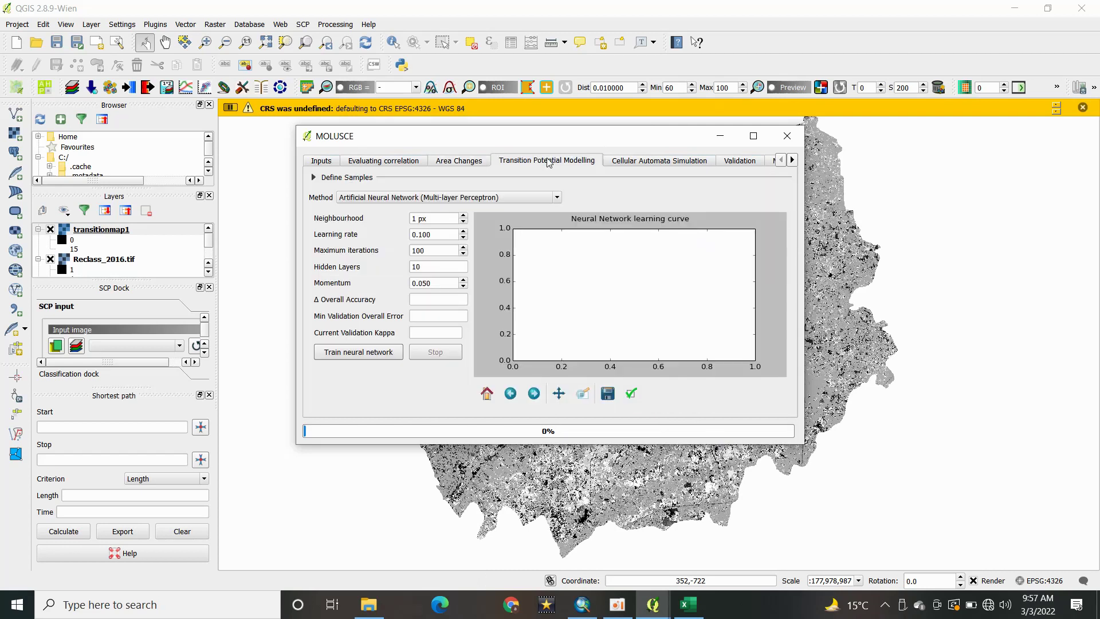
left_click(377, 355)
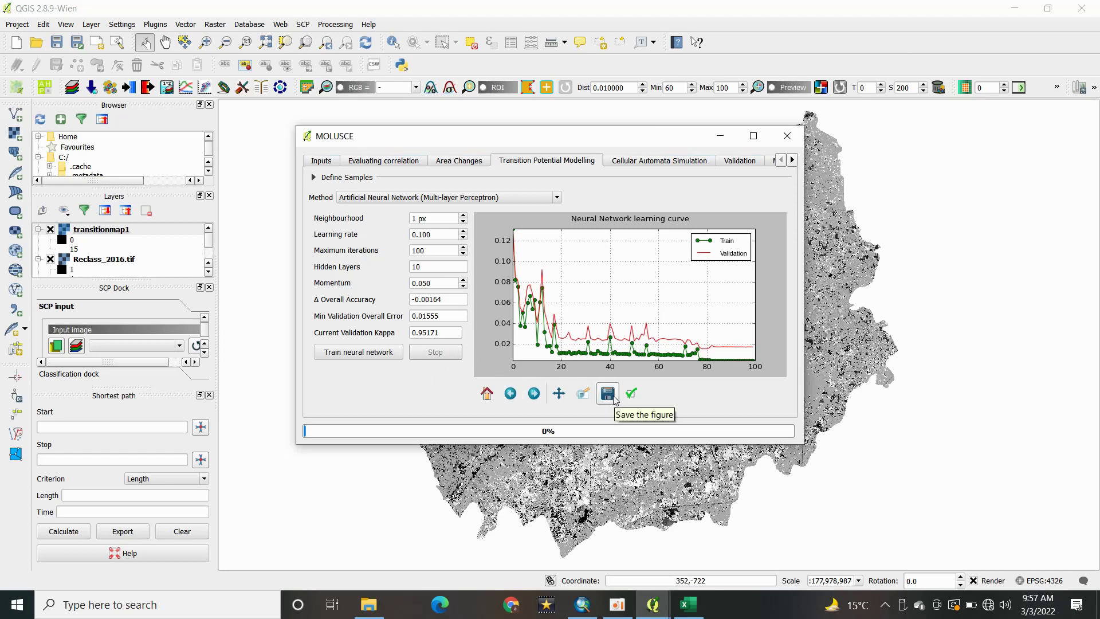
Run the cellular automata simulation without the certainty function, saving the simulation result as "prediction 2030" in the lulc folder.
left_click(676, 160)
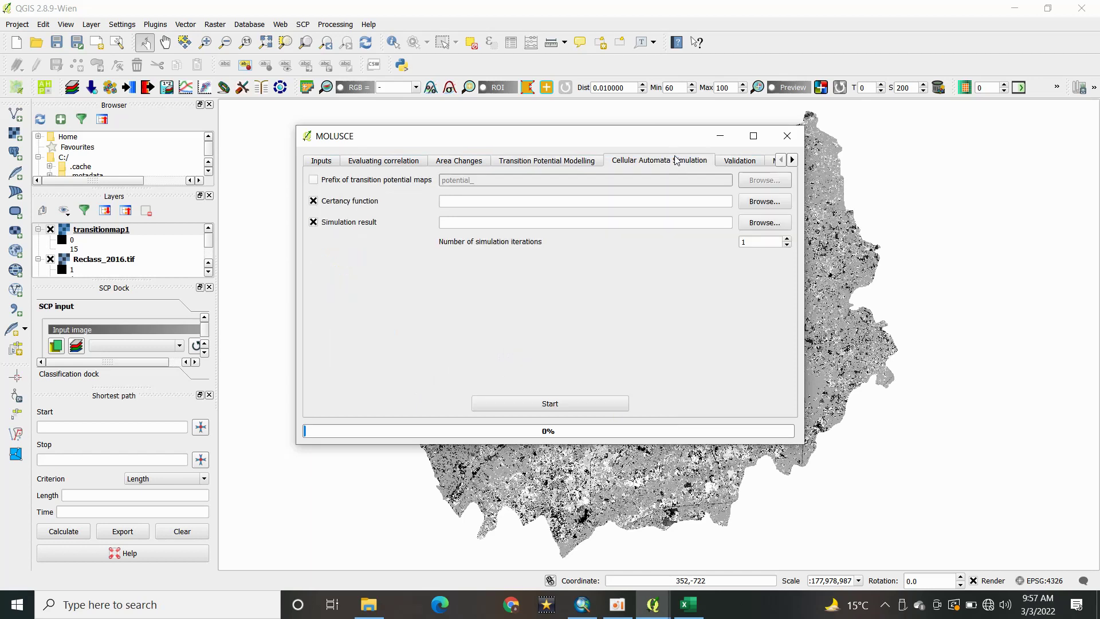
left_click(314, 201)
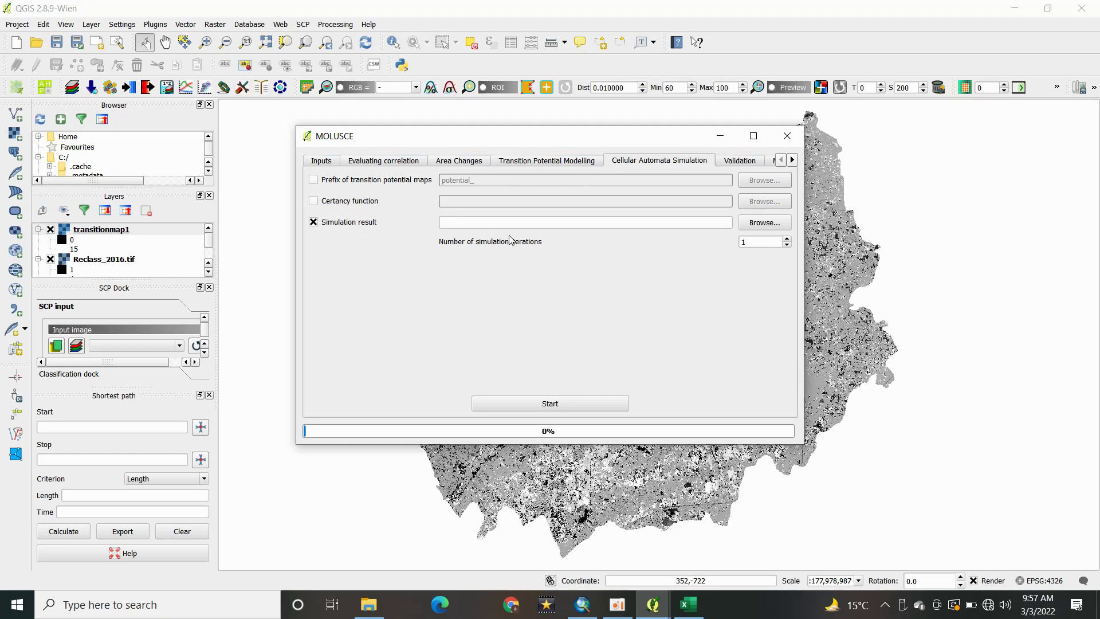
left_click(748, 226)
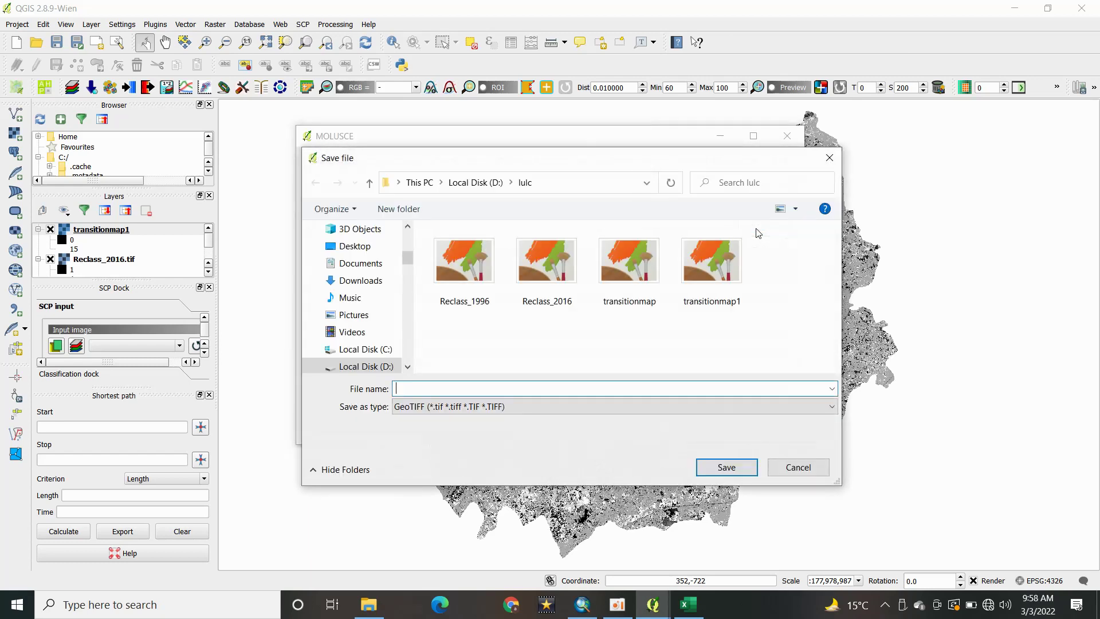
left_click(690, 299)
left_click(726, 467)
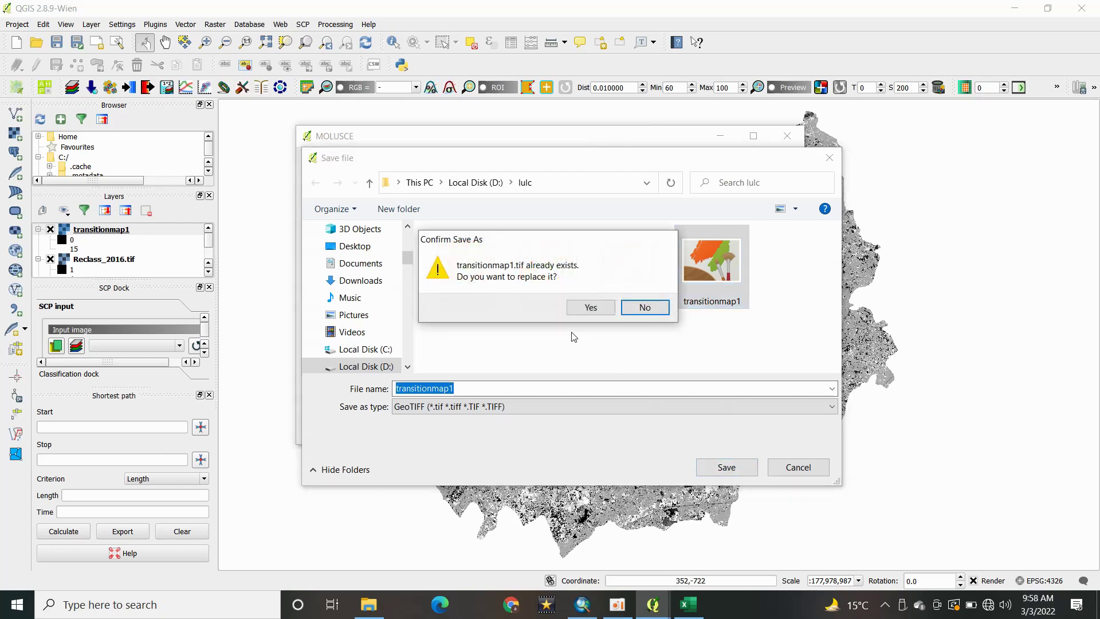
left_click(635, 309)
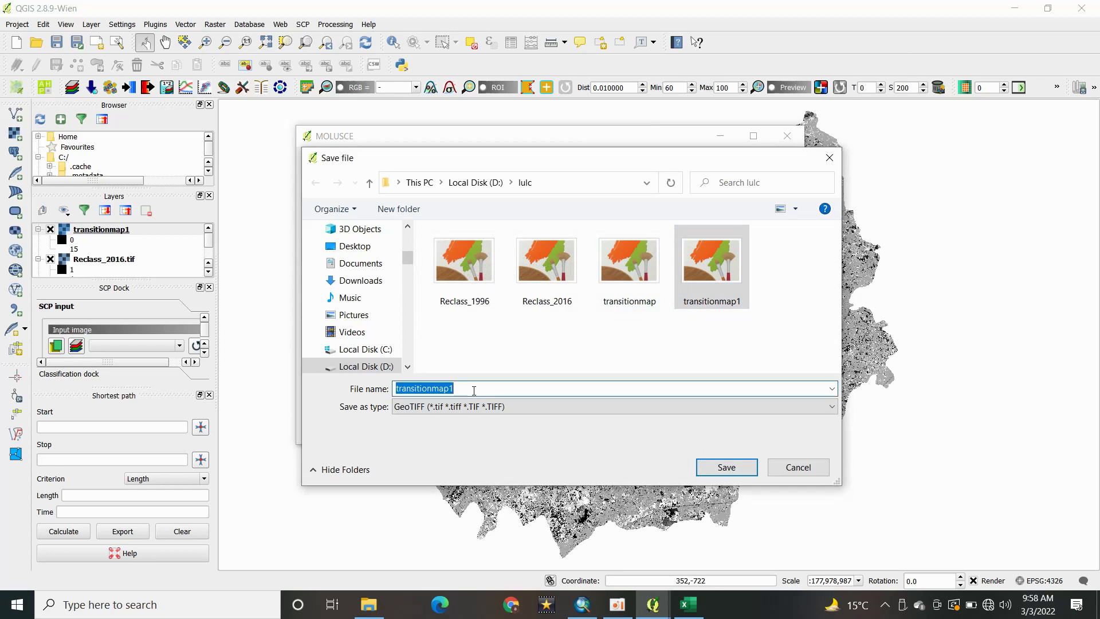
key("BackSpace")
type("prediction 2030")
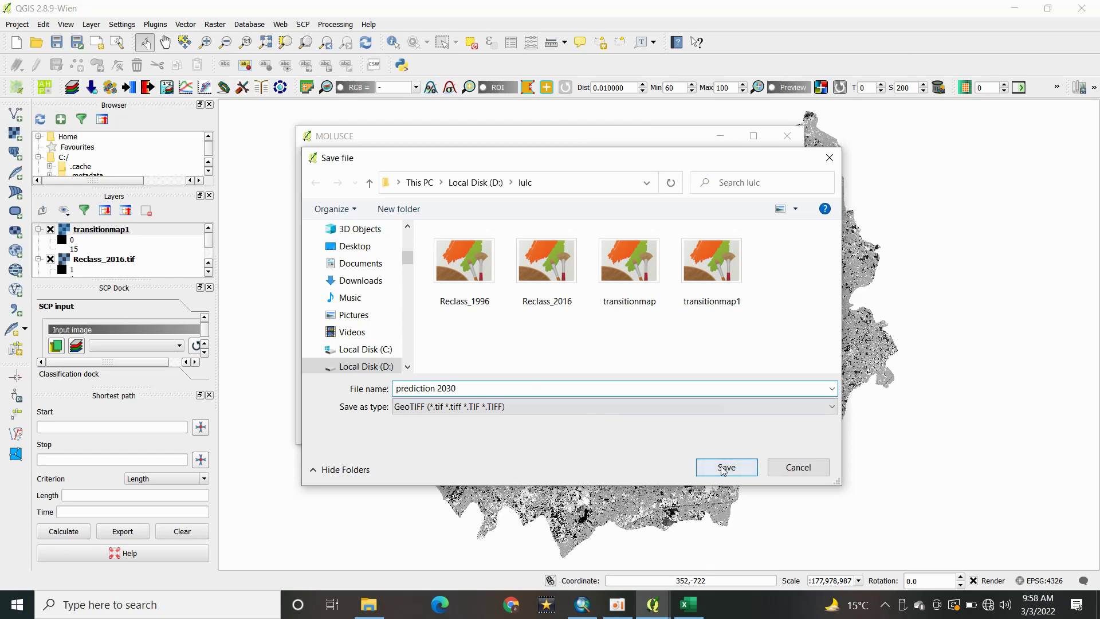
left_click(727, 467)
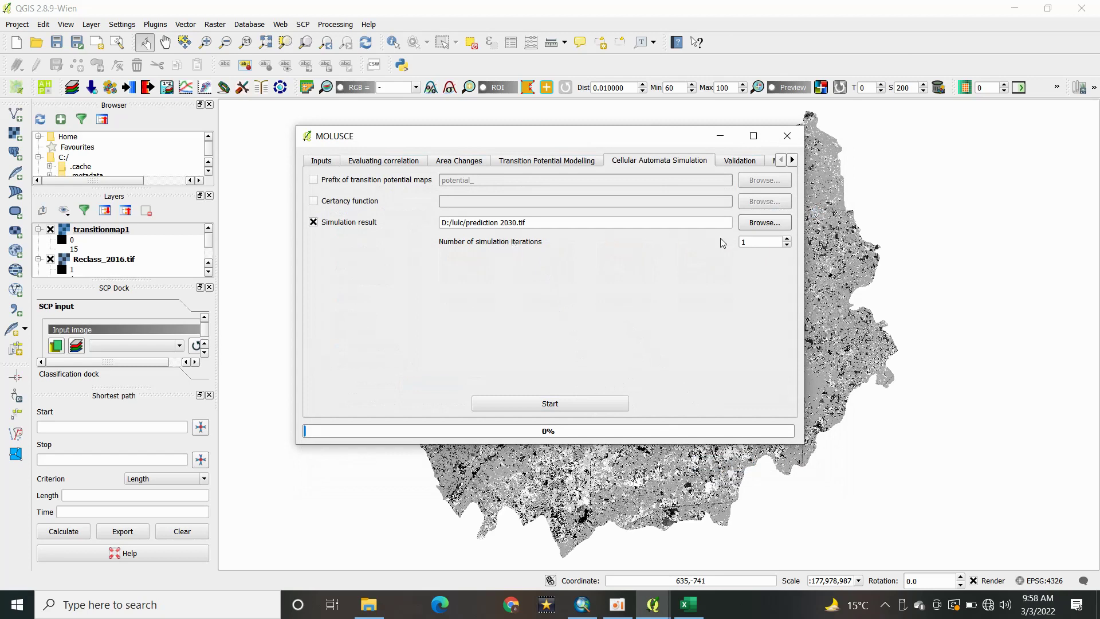
left_click(553, 410)
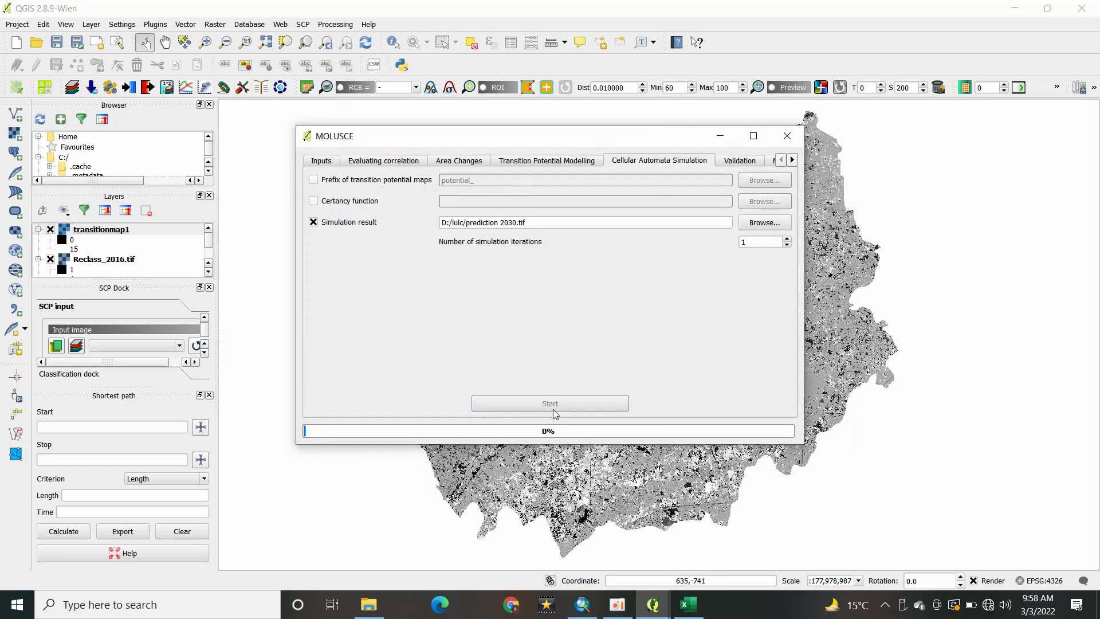